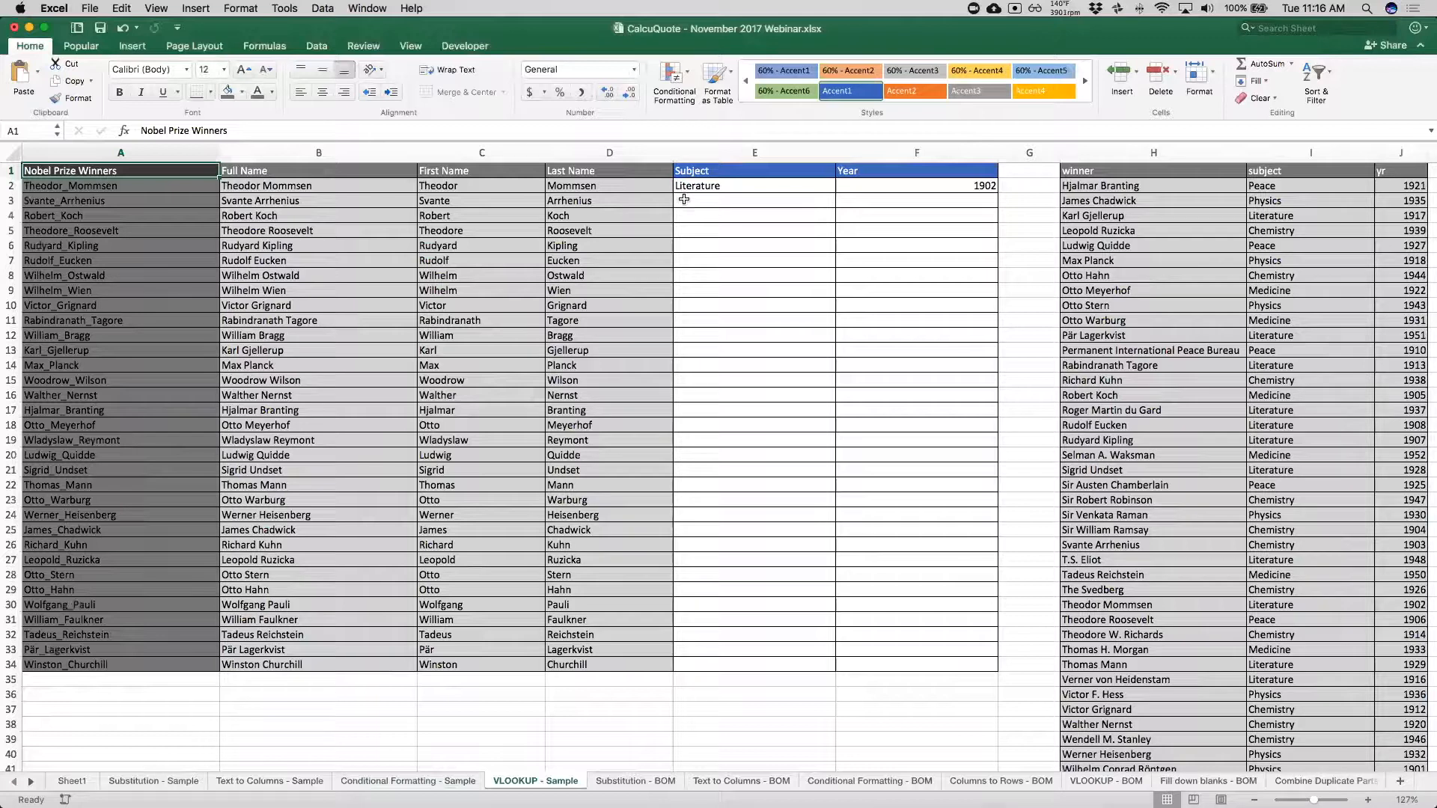
left_click(262, 186)
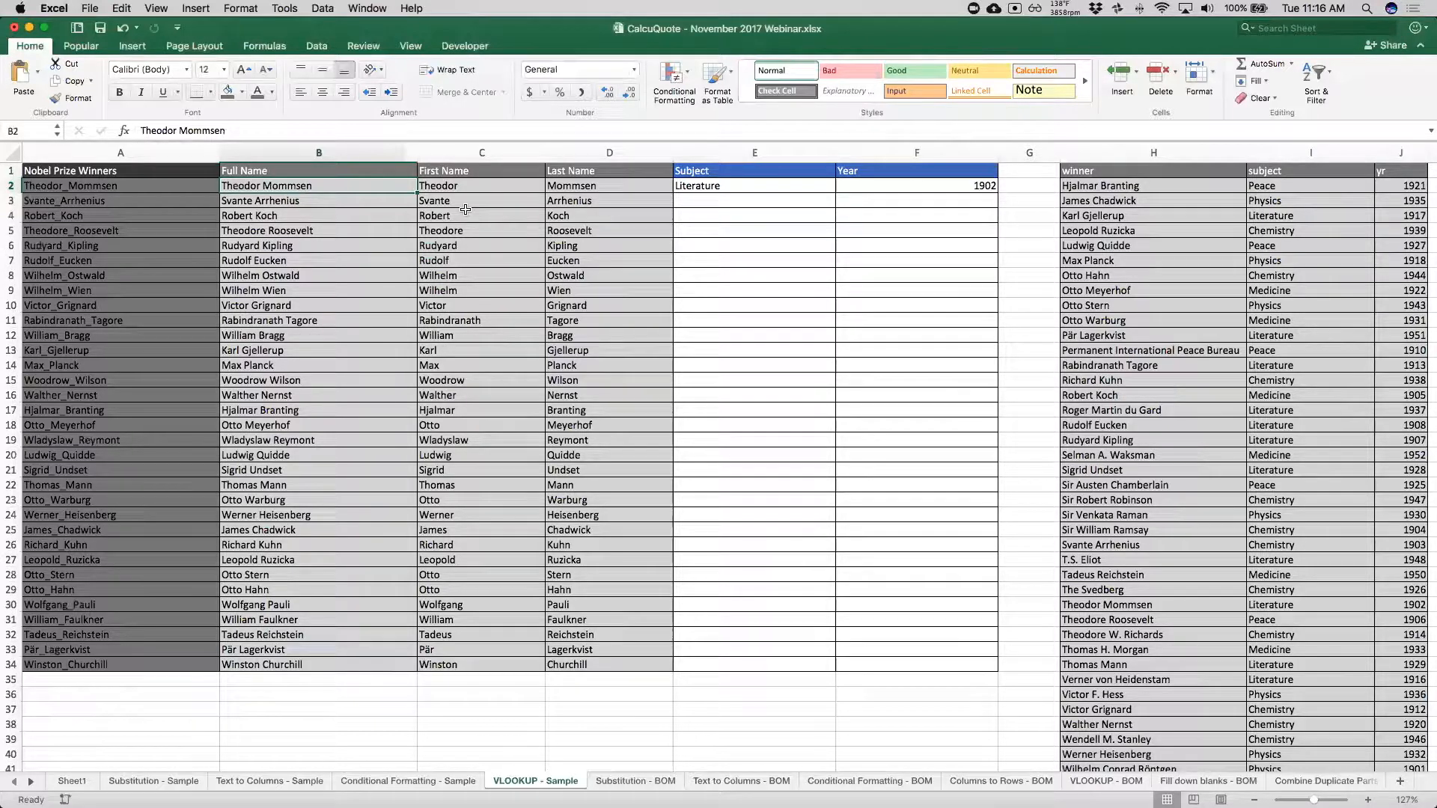
scroll(726, 457, "right", 5)
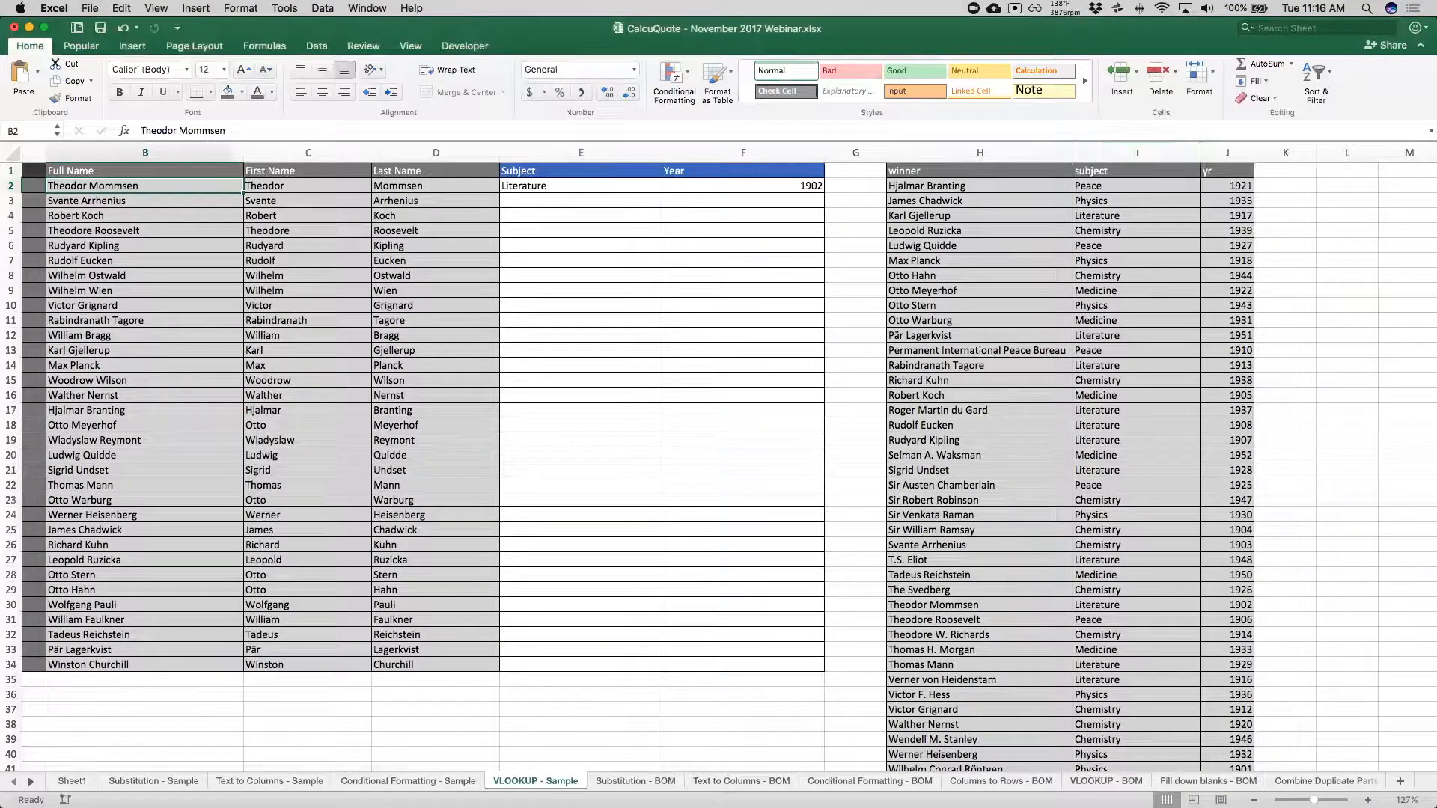
scroll(834, 363, "left", 5)
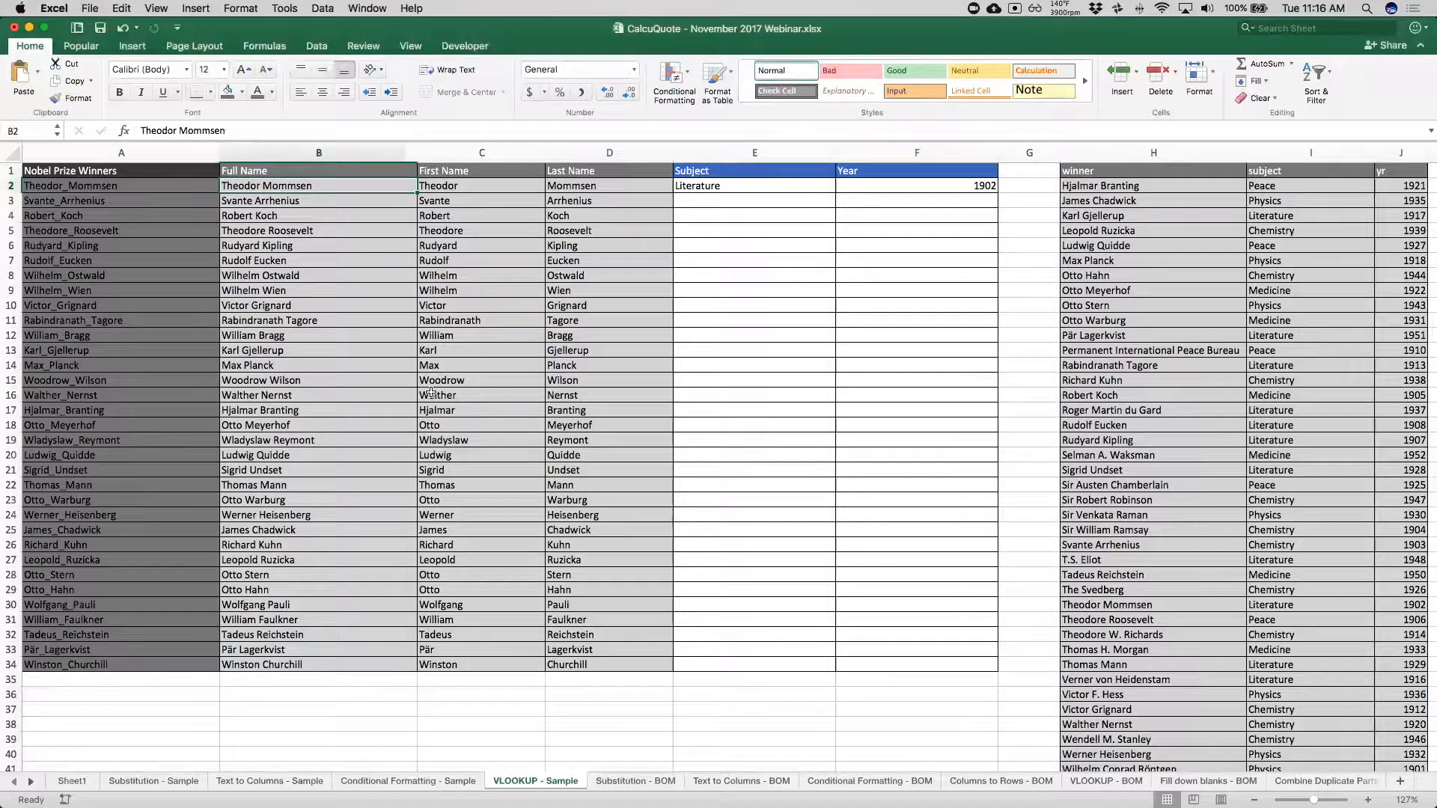
Copy the subject and year of Svante Arrhenius from I26:J26 of the winner table into row 3, starting at E3.
left_click(305, 203)
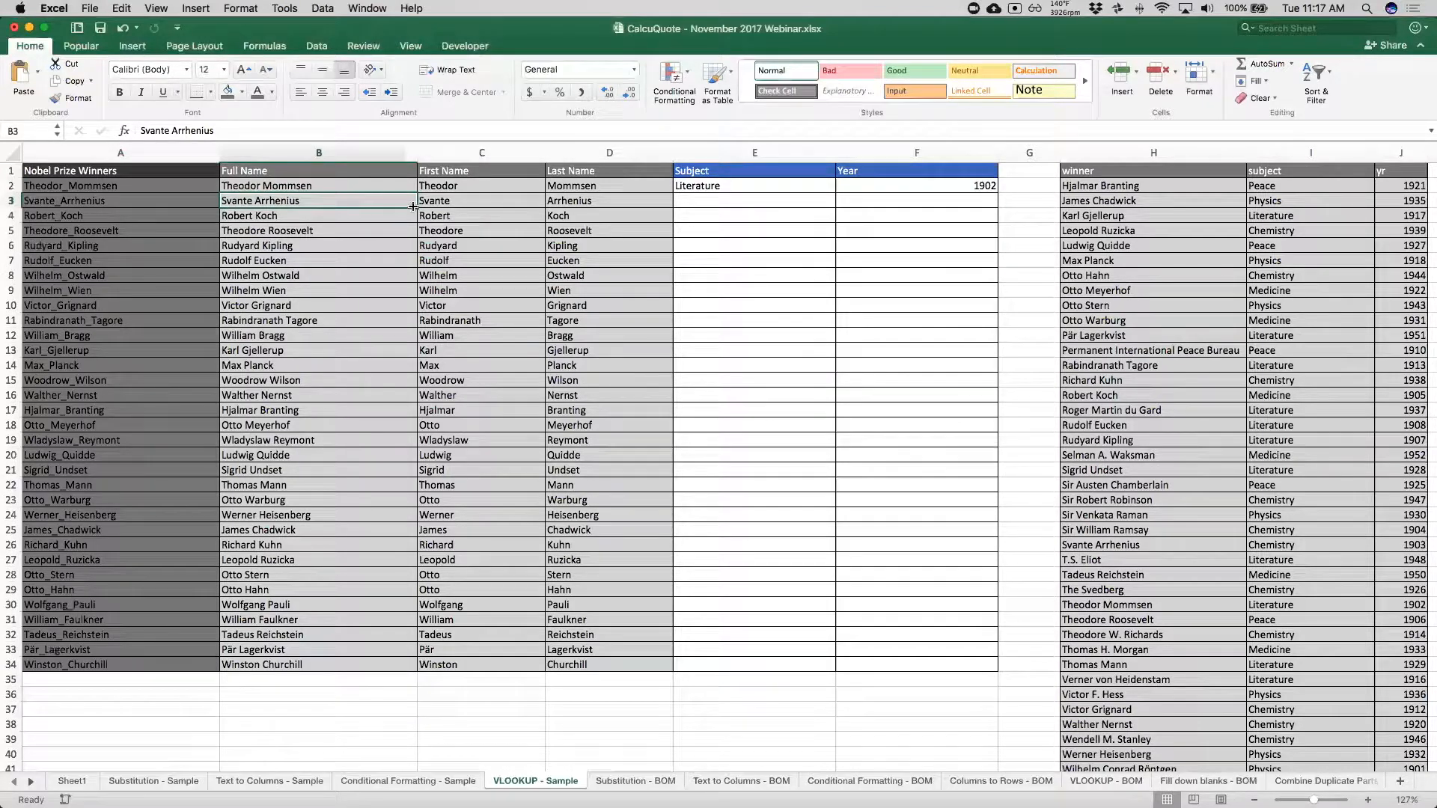
scroll(797, 277, "right", 5)
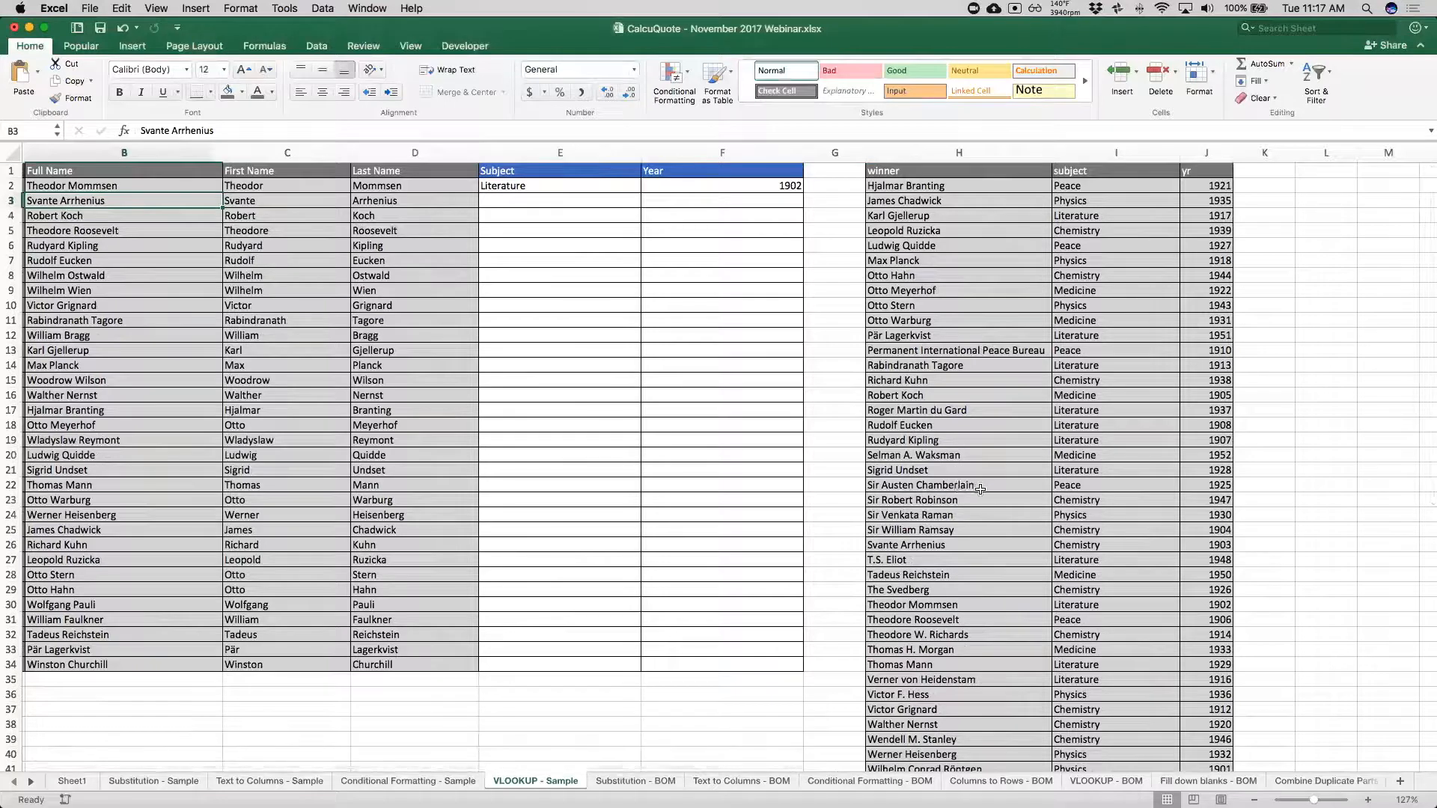
left_click_drag(1055, 547, 1228, 547)
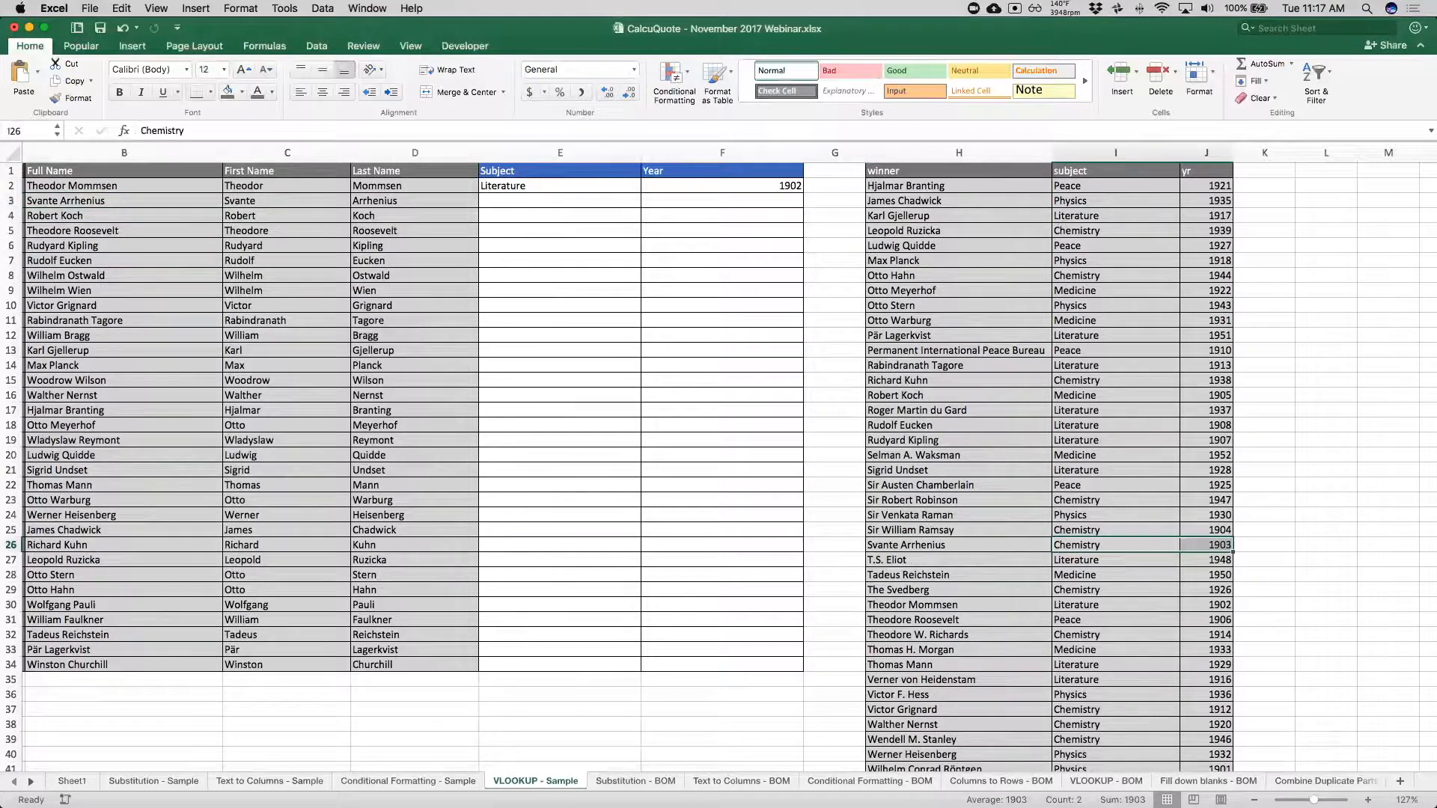
key("super+c")
left_click(524, 200)
key("super+v")
left_click(555, 334)
scroll(555, 326, "left", 3)
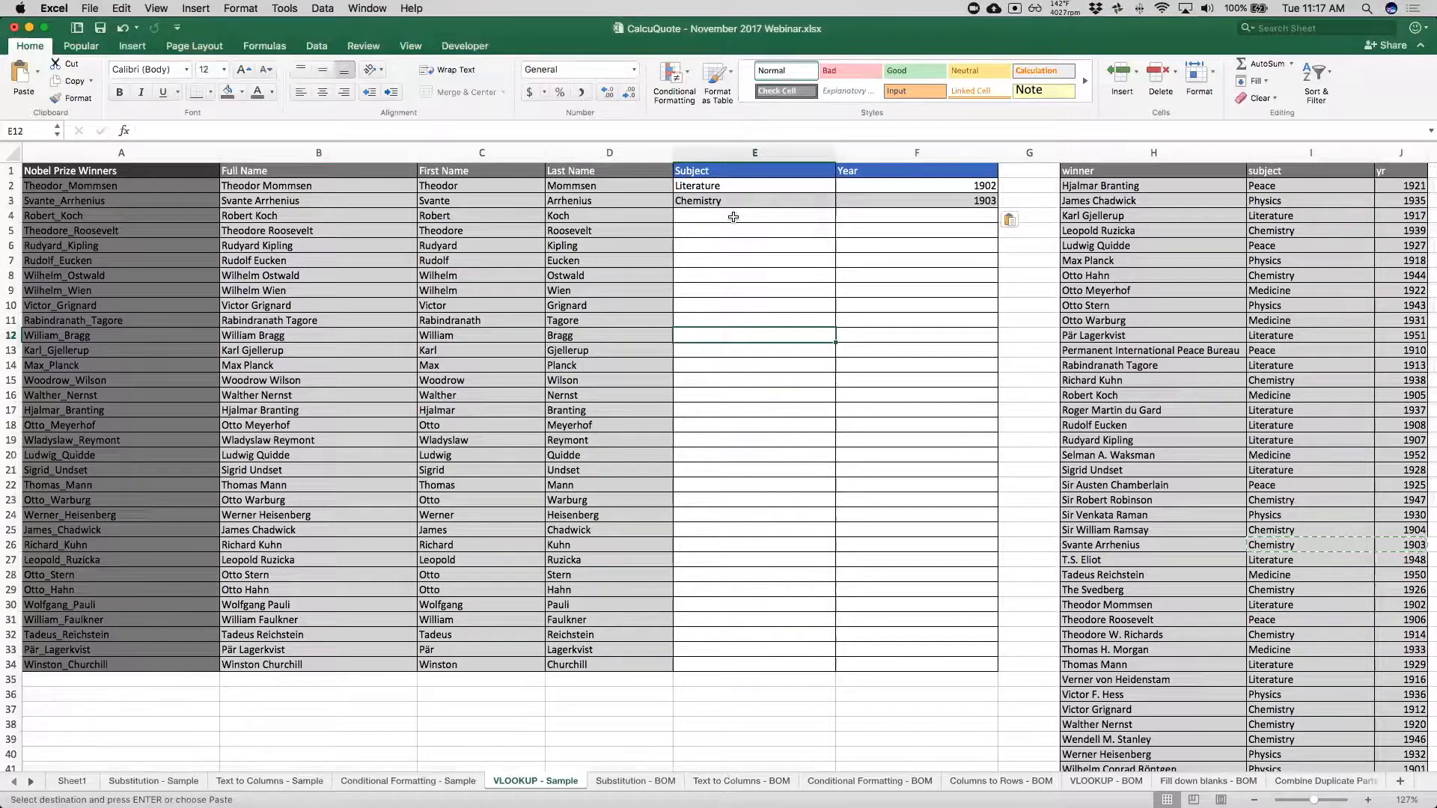
Start a VLOOKUP formula in E4 with the full name in B4 as the lookup value.
left_click(358, 216)
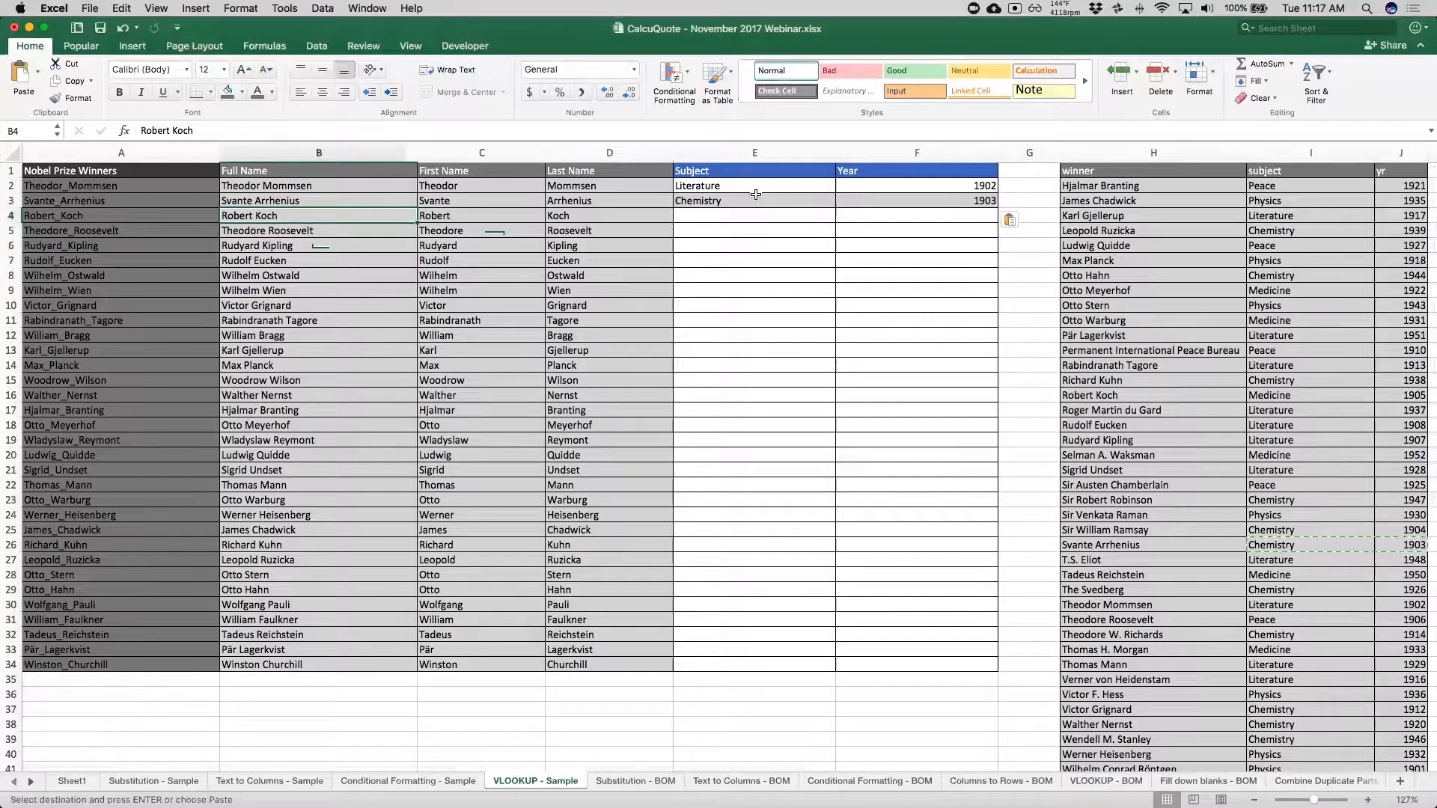
left_click(760, 217)
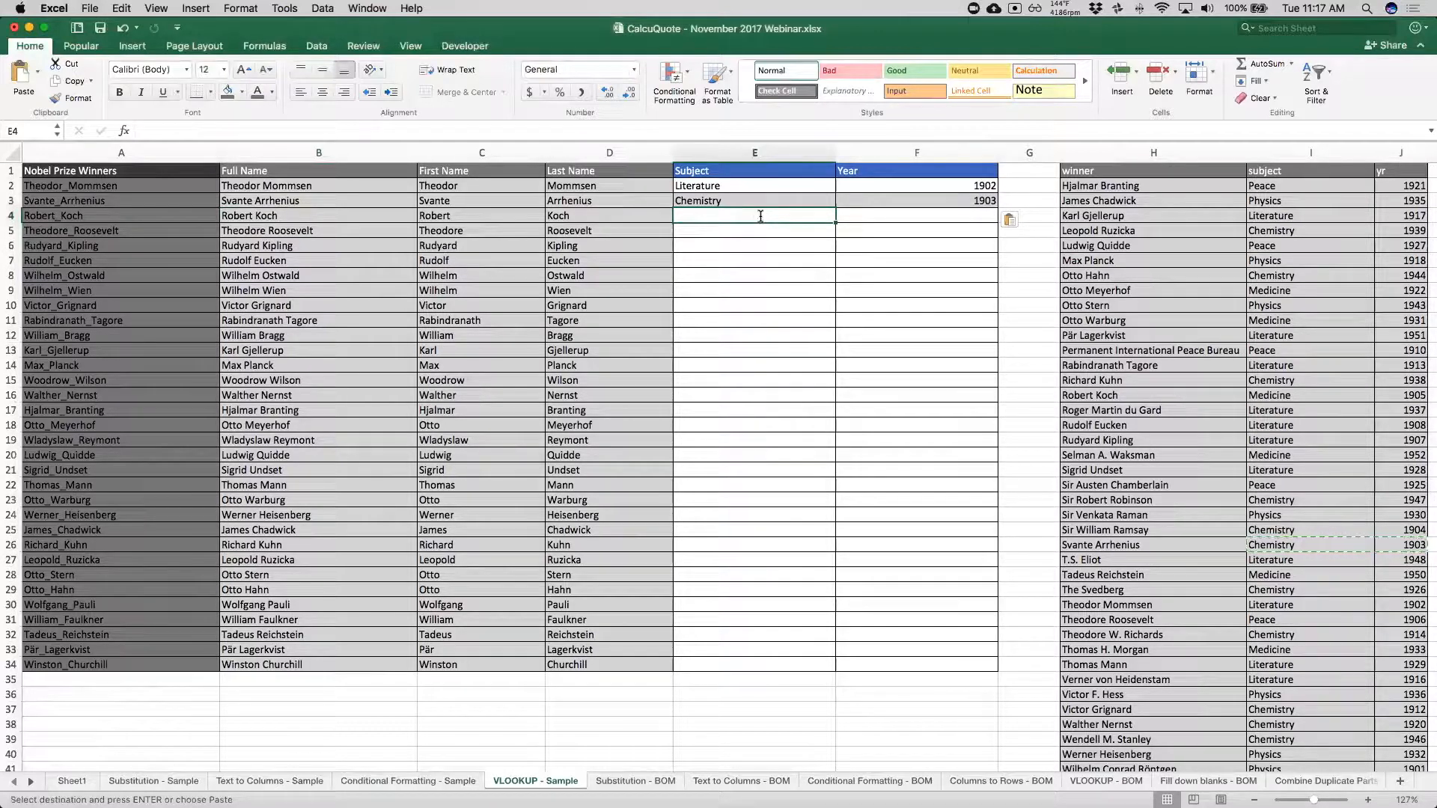
type("=")
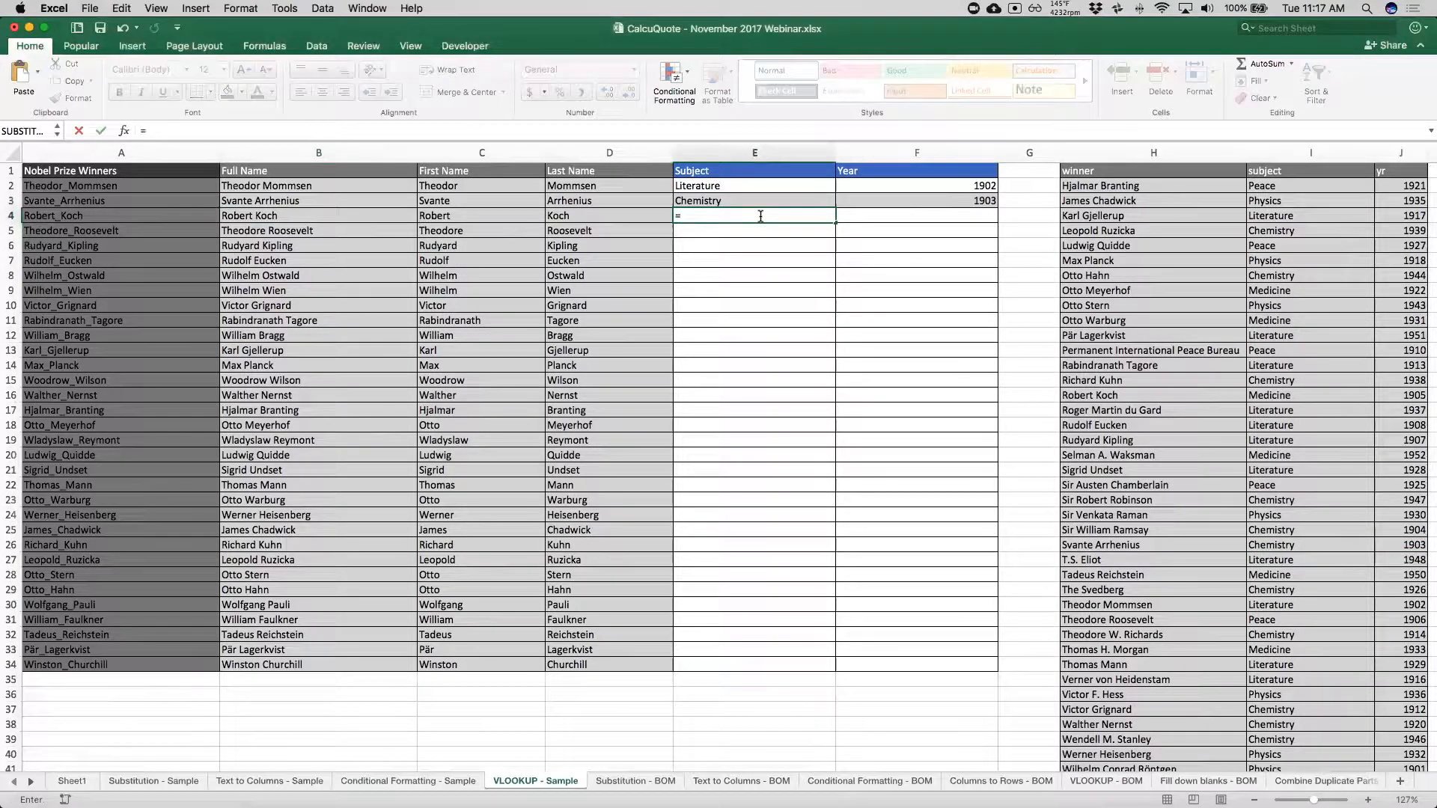
type("vlookup")
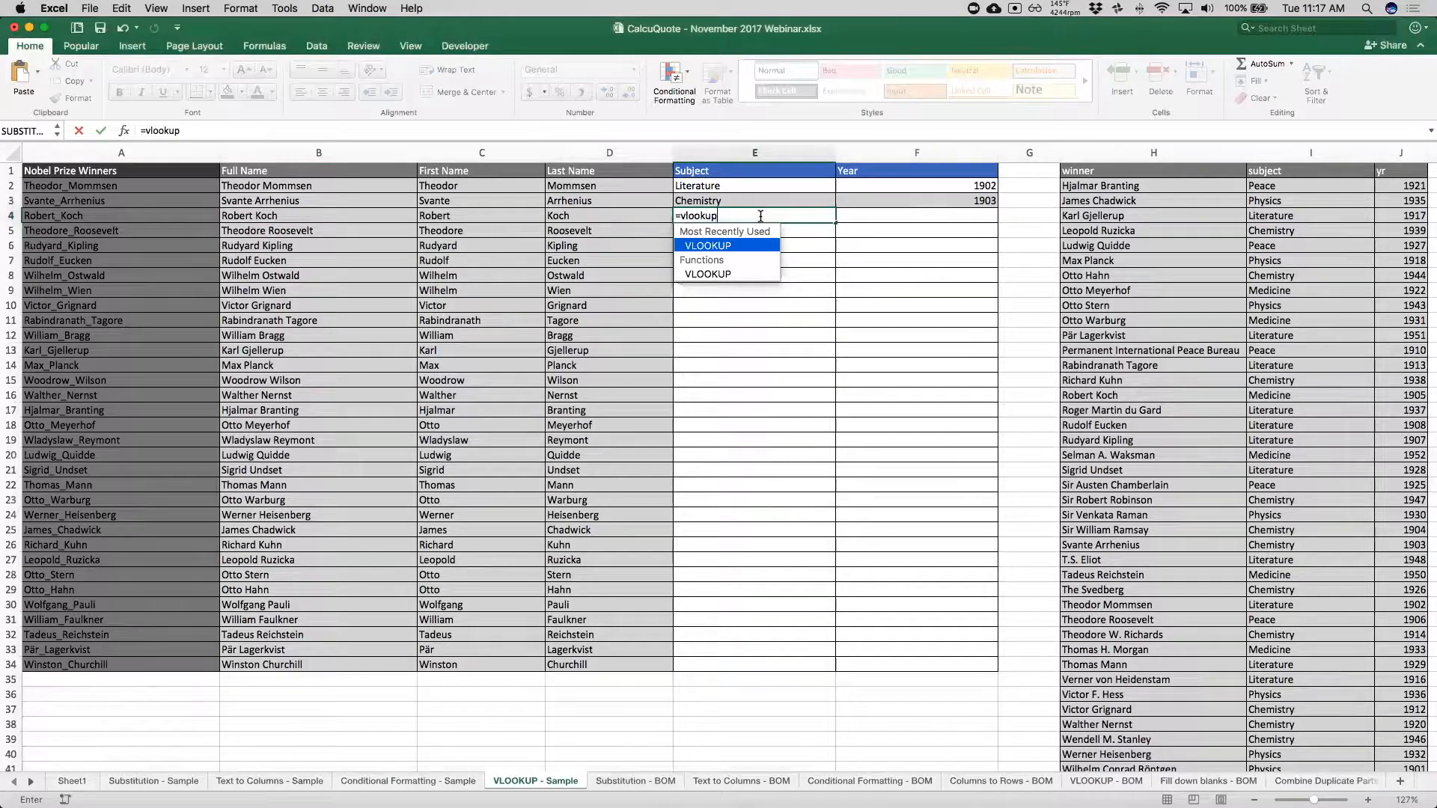
key("Tab")
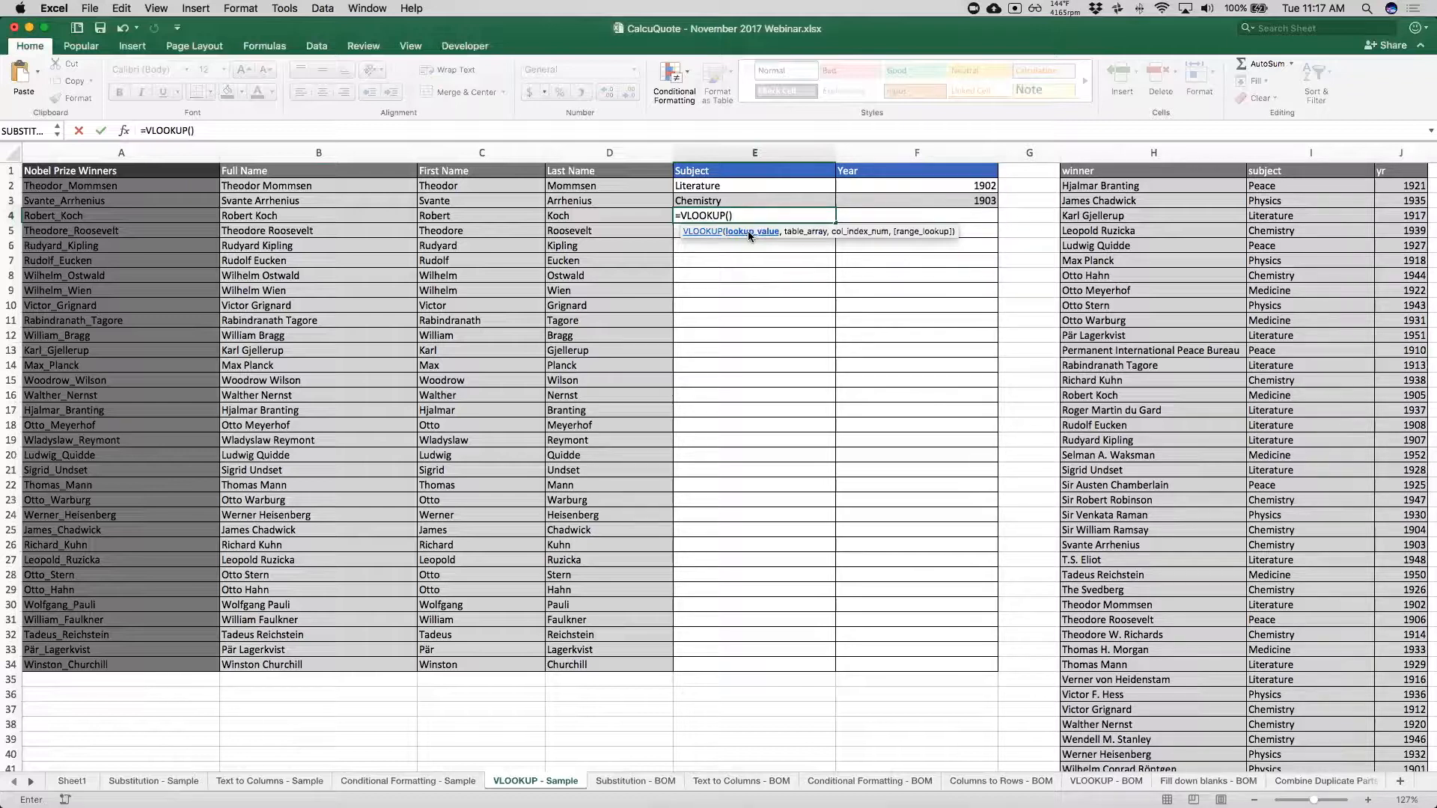
left_click(301, 215)
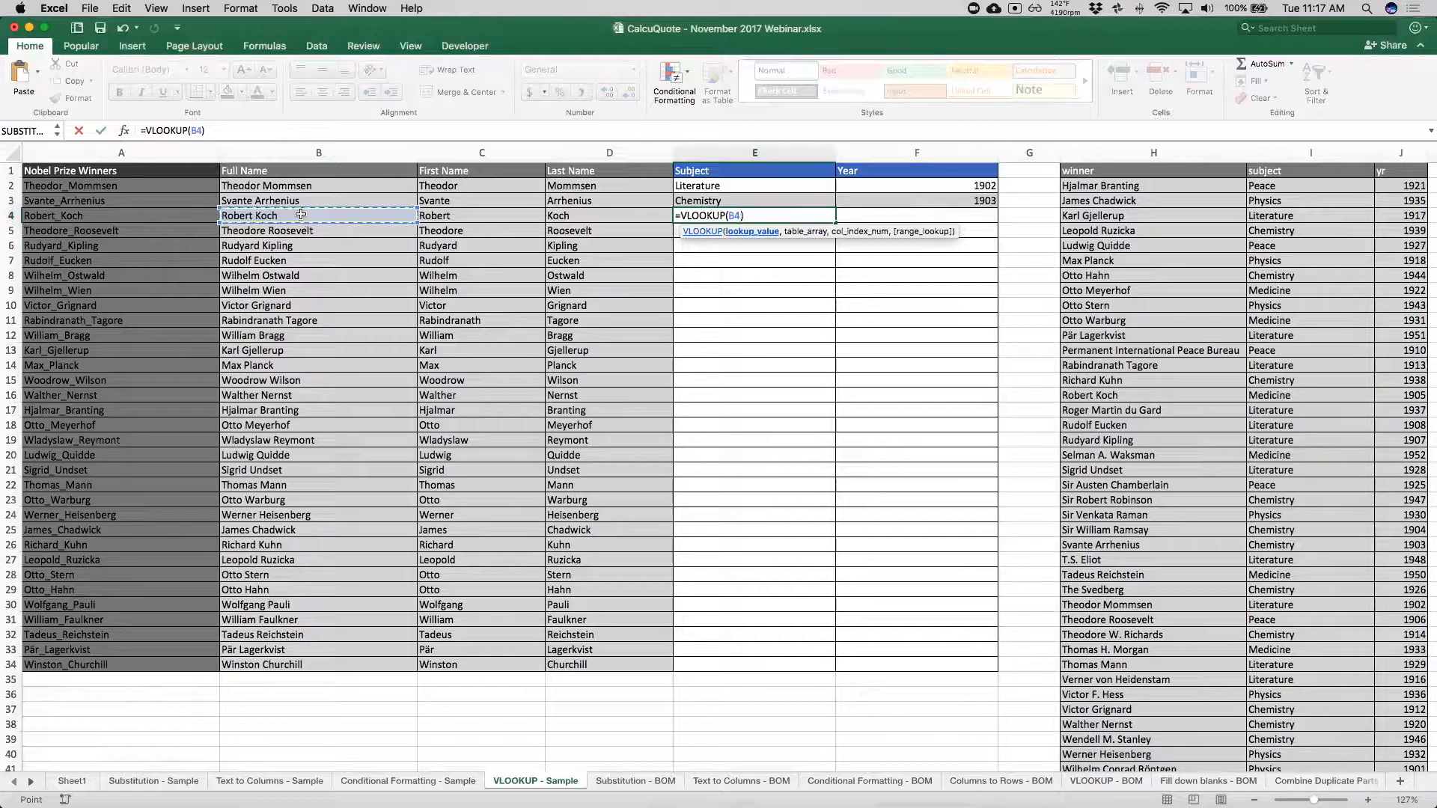
type(",")
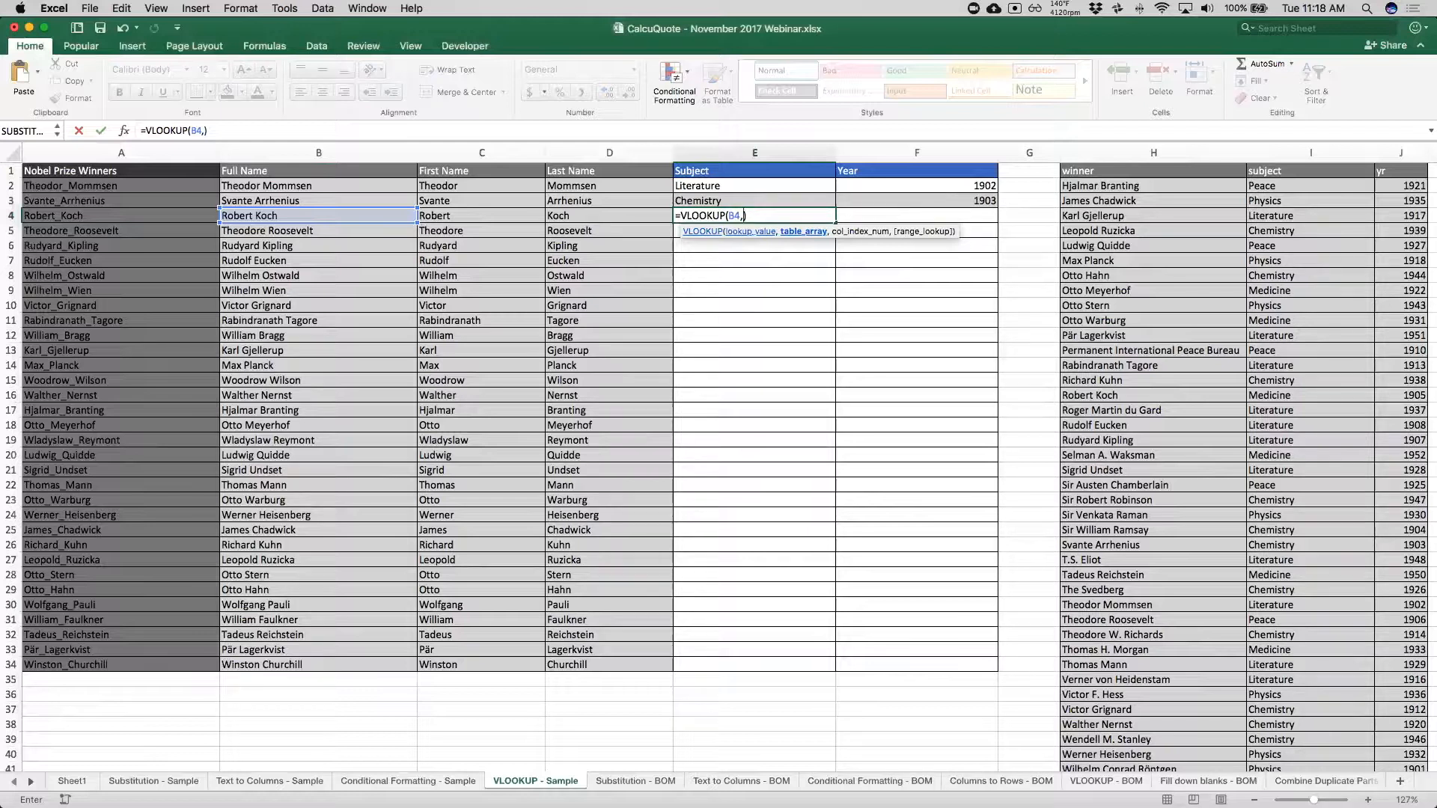
Complete the VLOOKUP in E4 with table array H1:J51, column index 2 and FALSE for an exact match.
left_click_drag(1078, 171, 1408, 645)
scroll(950, 499, "up", 5)
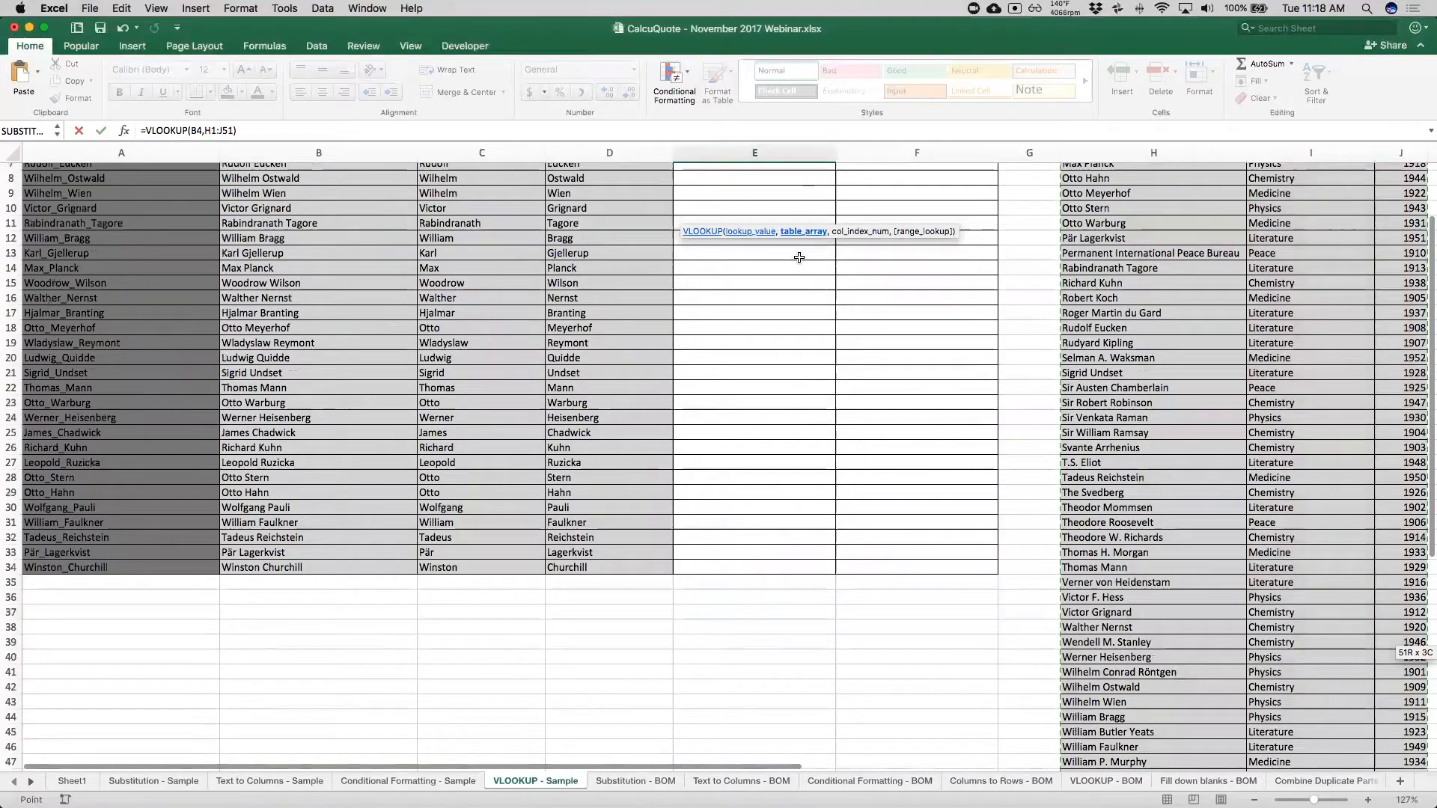
scroll(799, 257, "up", 3)
type(",")
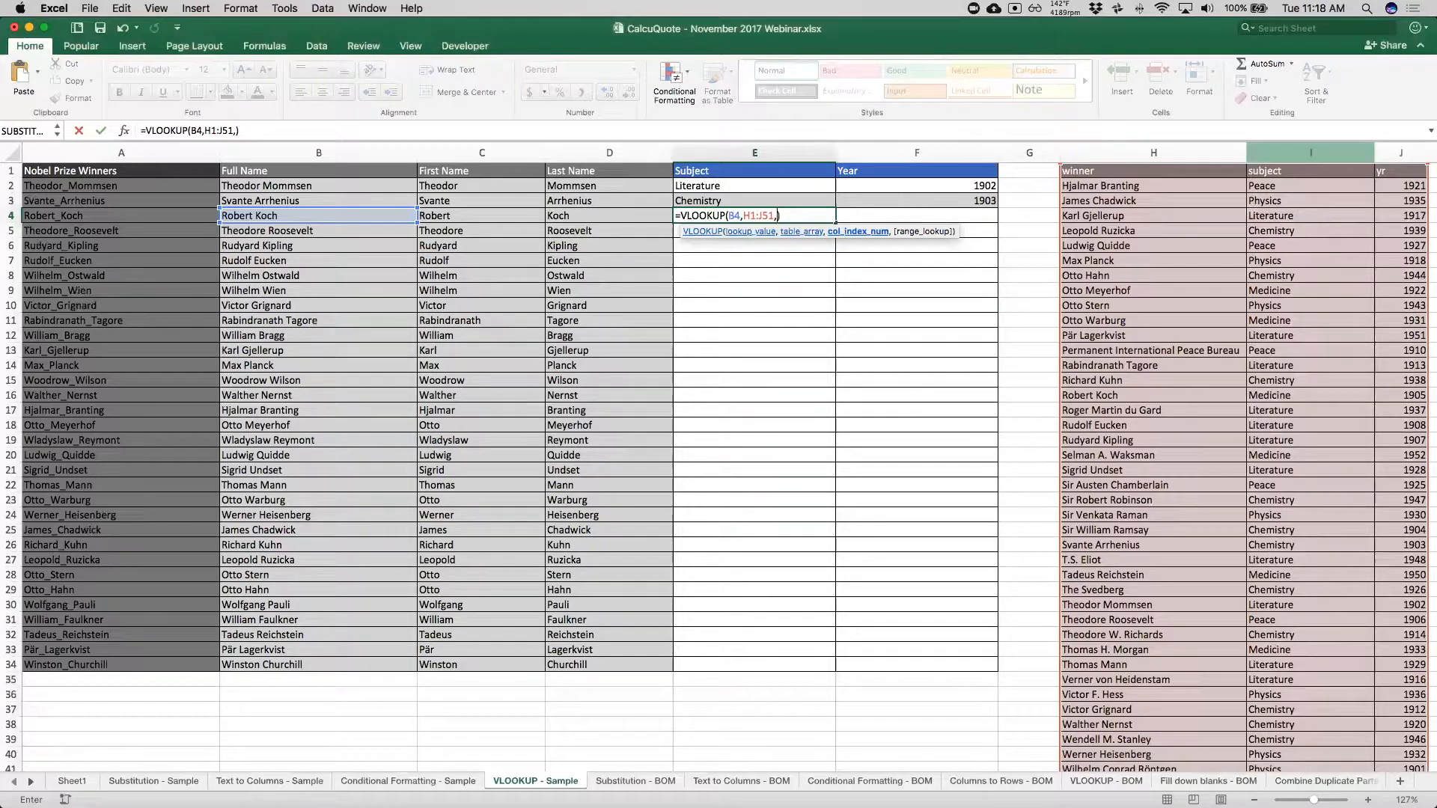
type("2,false")
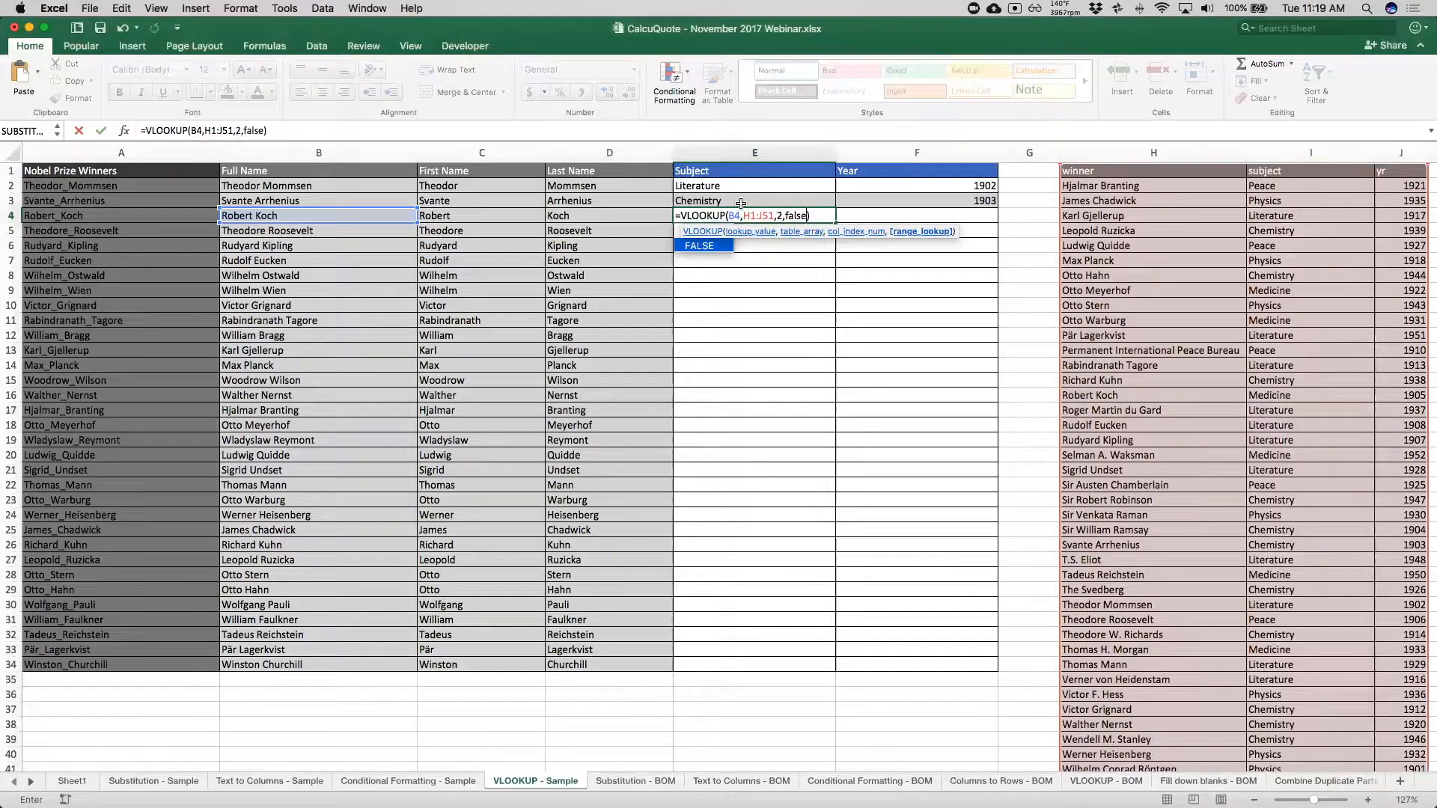
key("Return")
key("Up")
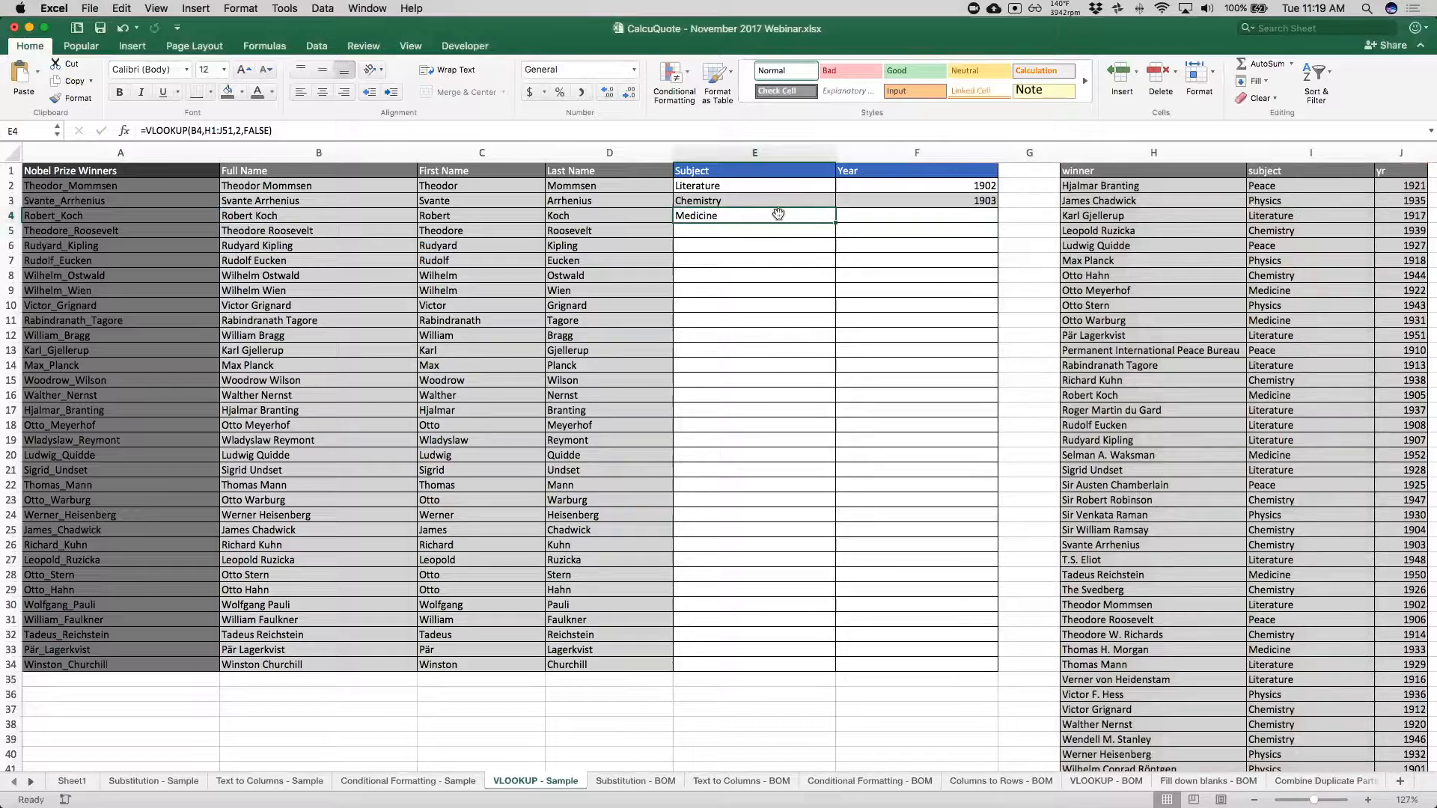
Check the subject listed for Robert Koch in the winner table against the result in E4.
scroll(778, 214, "right", 3)
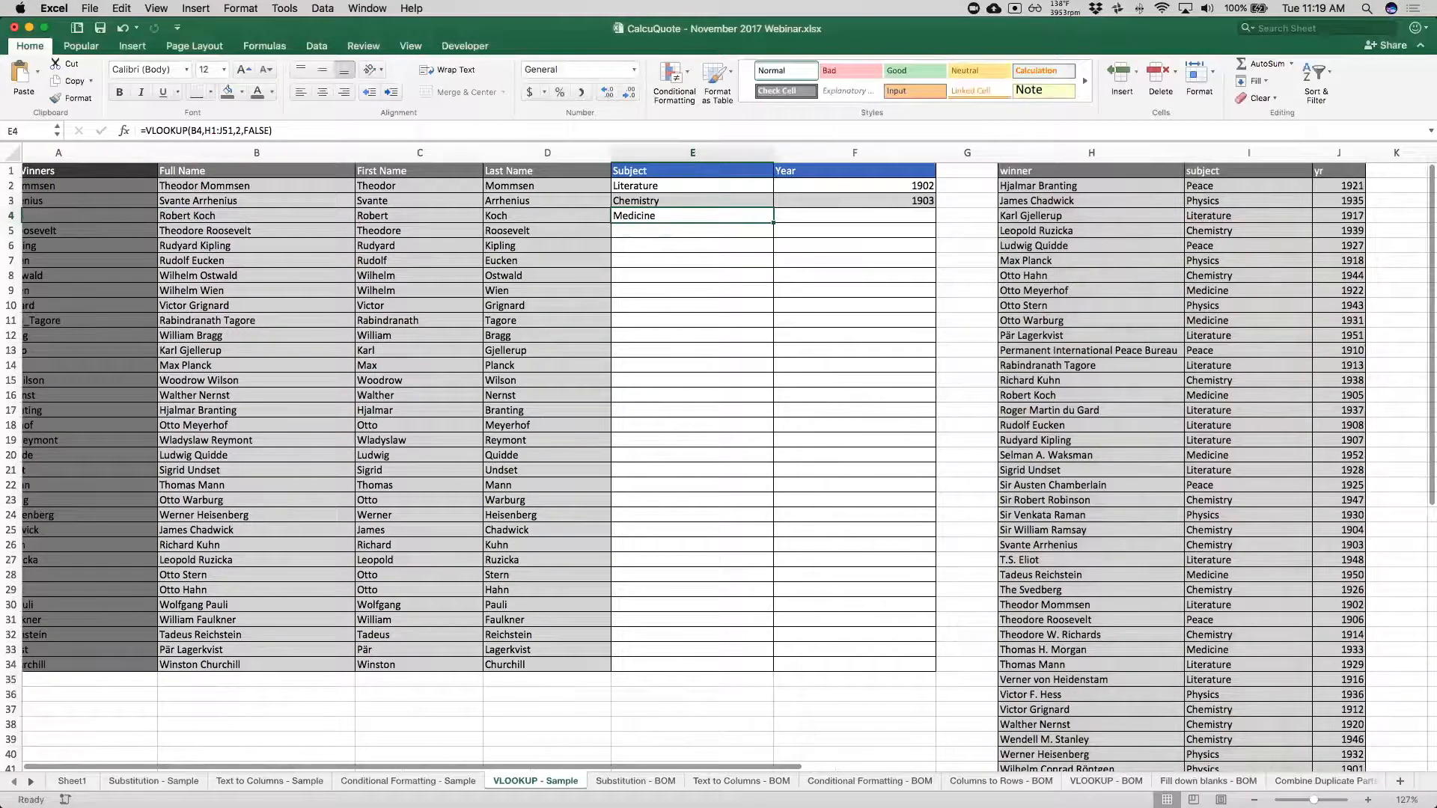
left_click(1091, 395)
left_click(1228, 395)
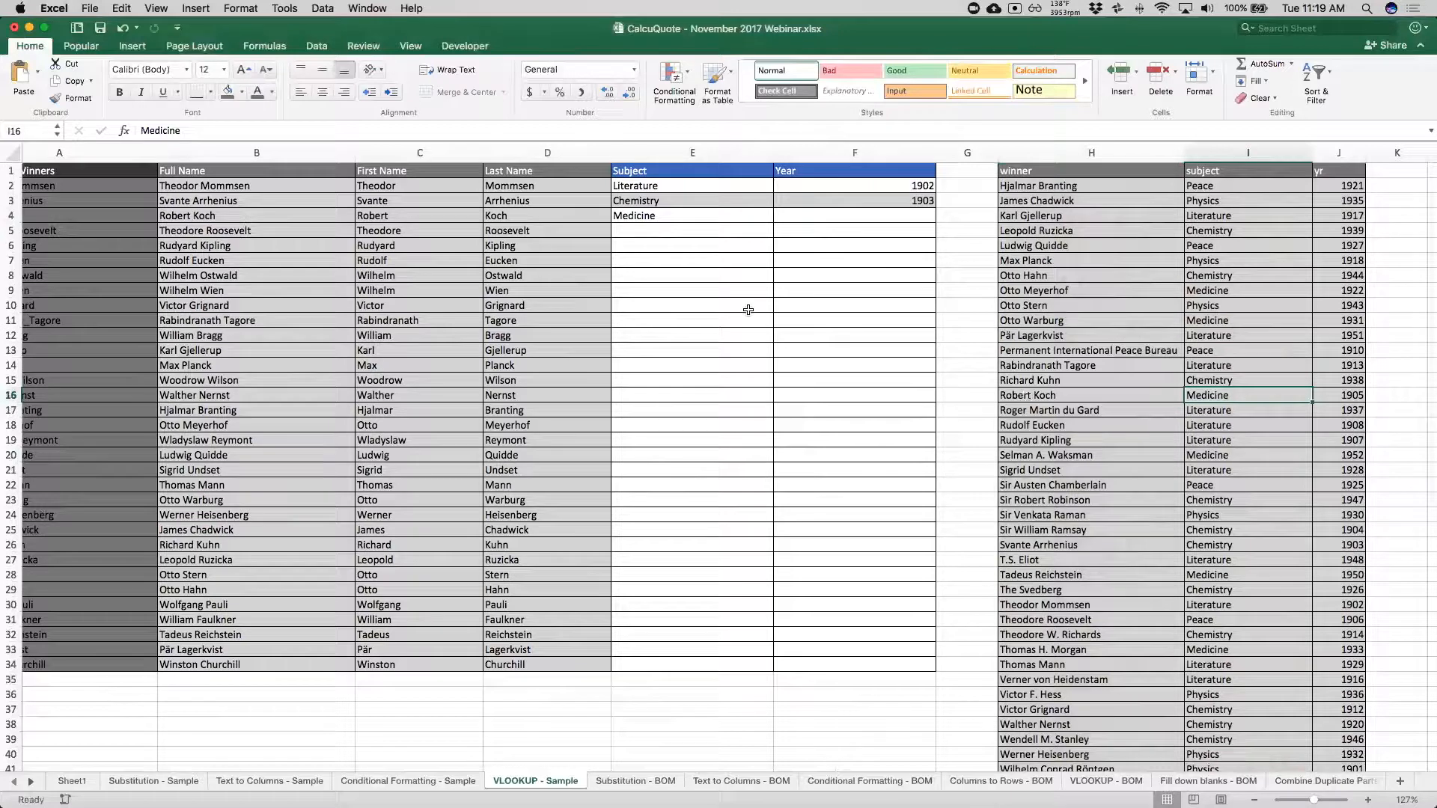
scroll(735, 305, "left", 3)
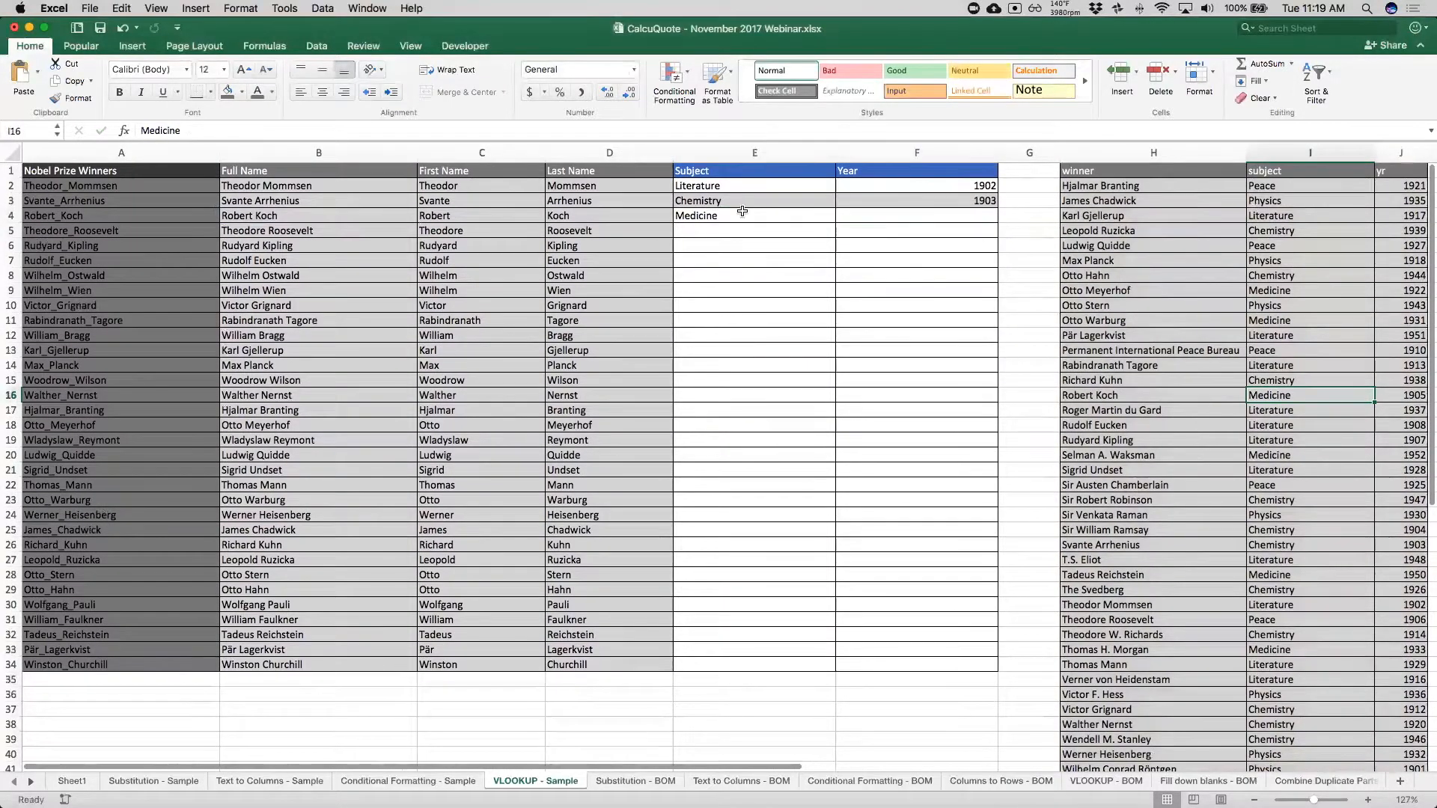
Copy the VLOOKUP formula from E4 into E5.
left_click(741, 214)
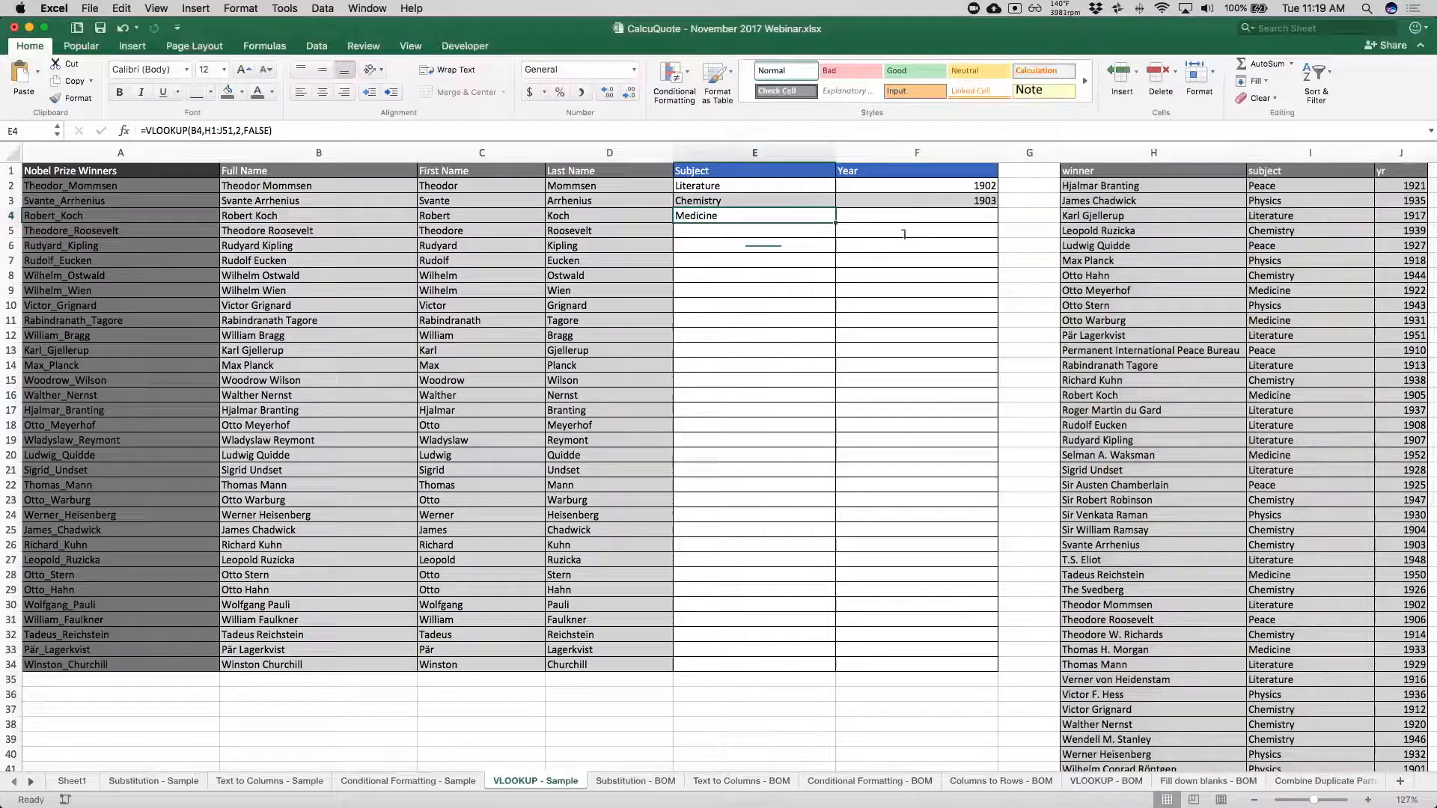
key("super+c")
key("Down")
key("super+v")
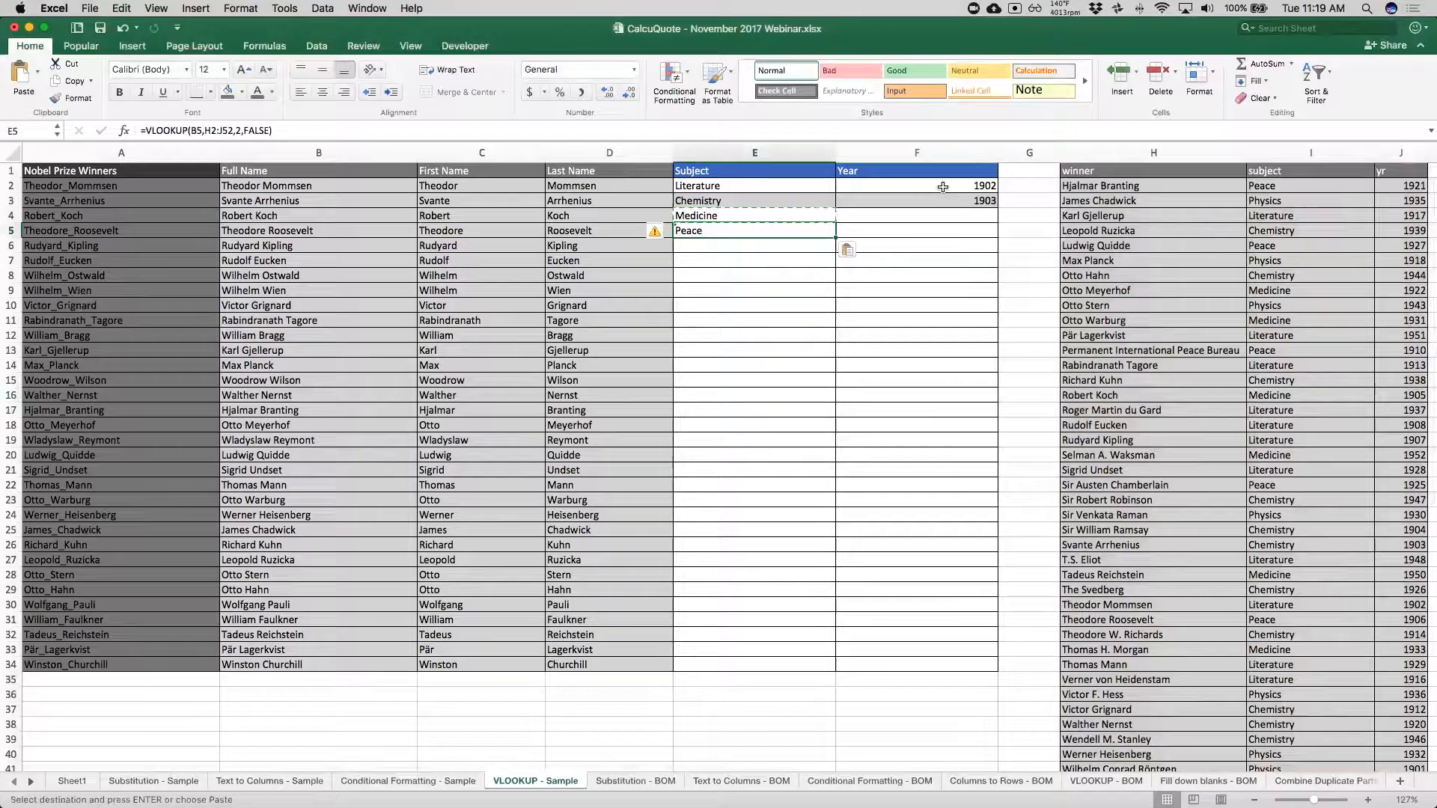
Examine the VLOOKUP formulas in E5 and E4, comparing the table range that each one covers.
double_click(712, 231)
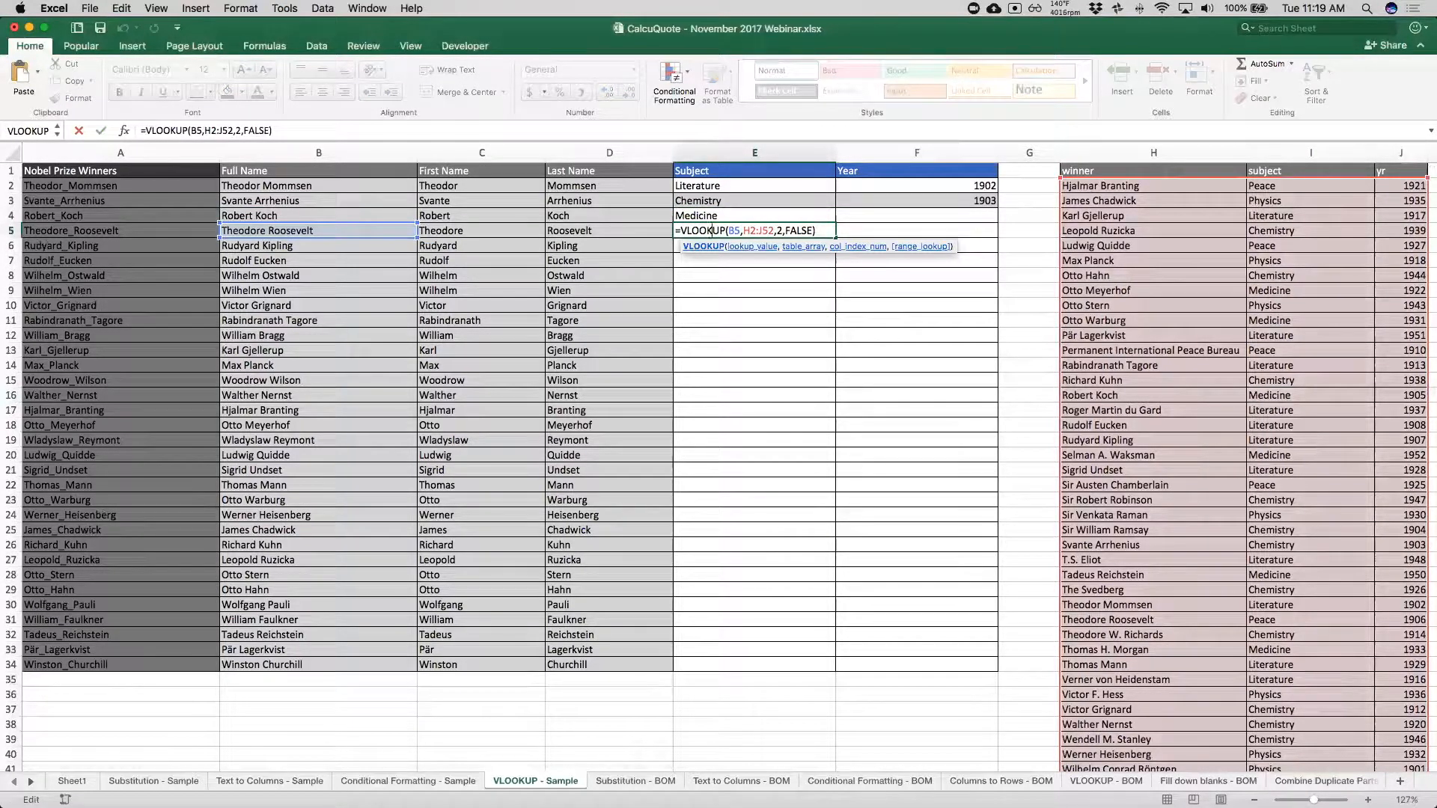
left_click(777, 214)
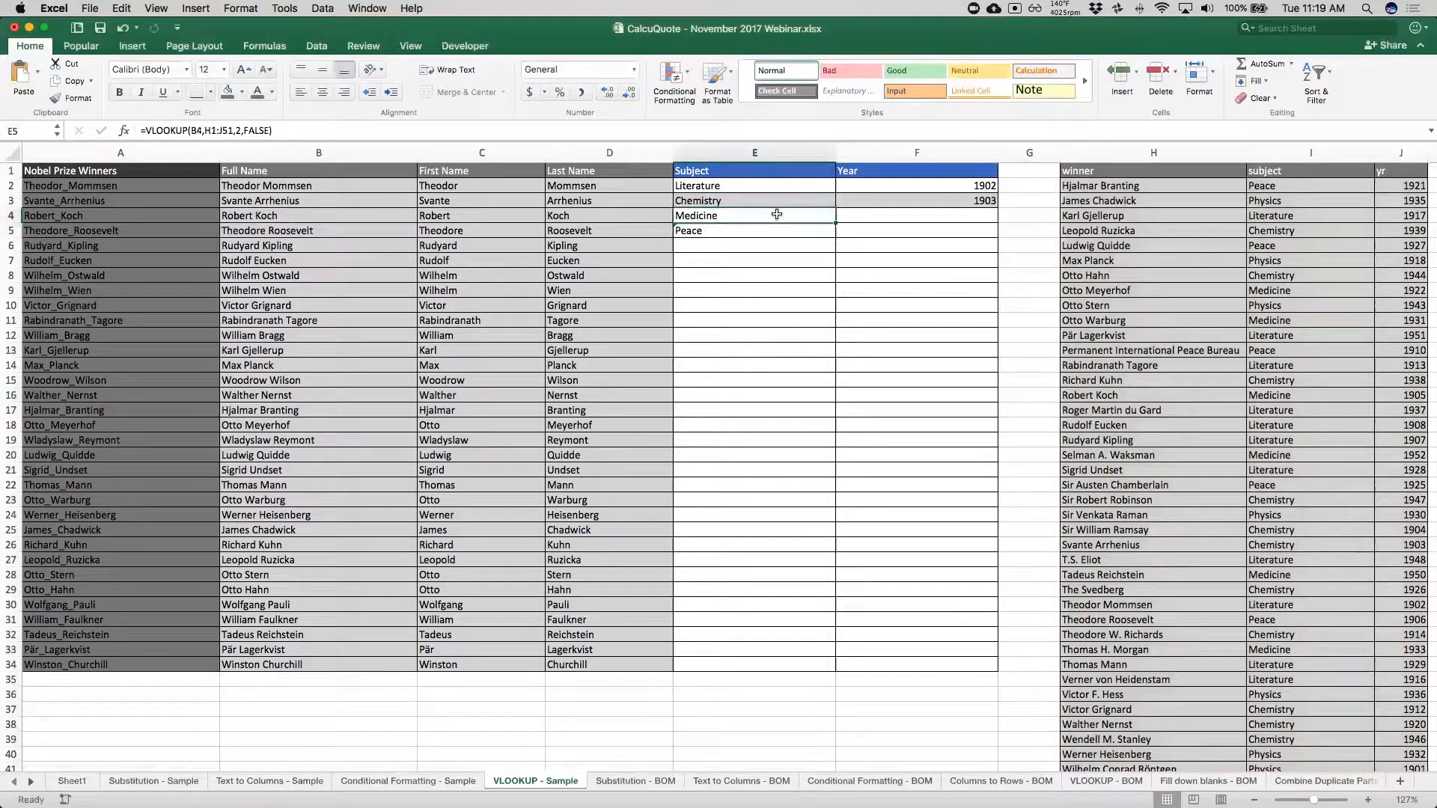
double_click(777, 214)
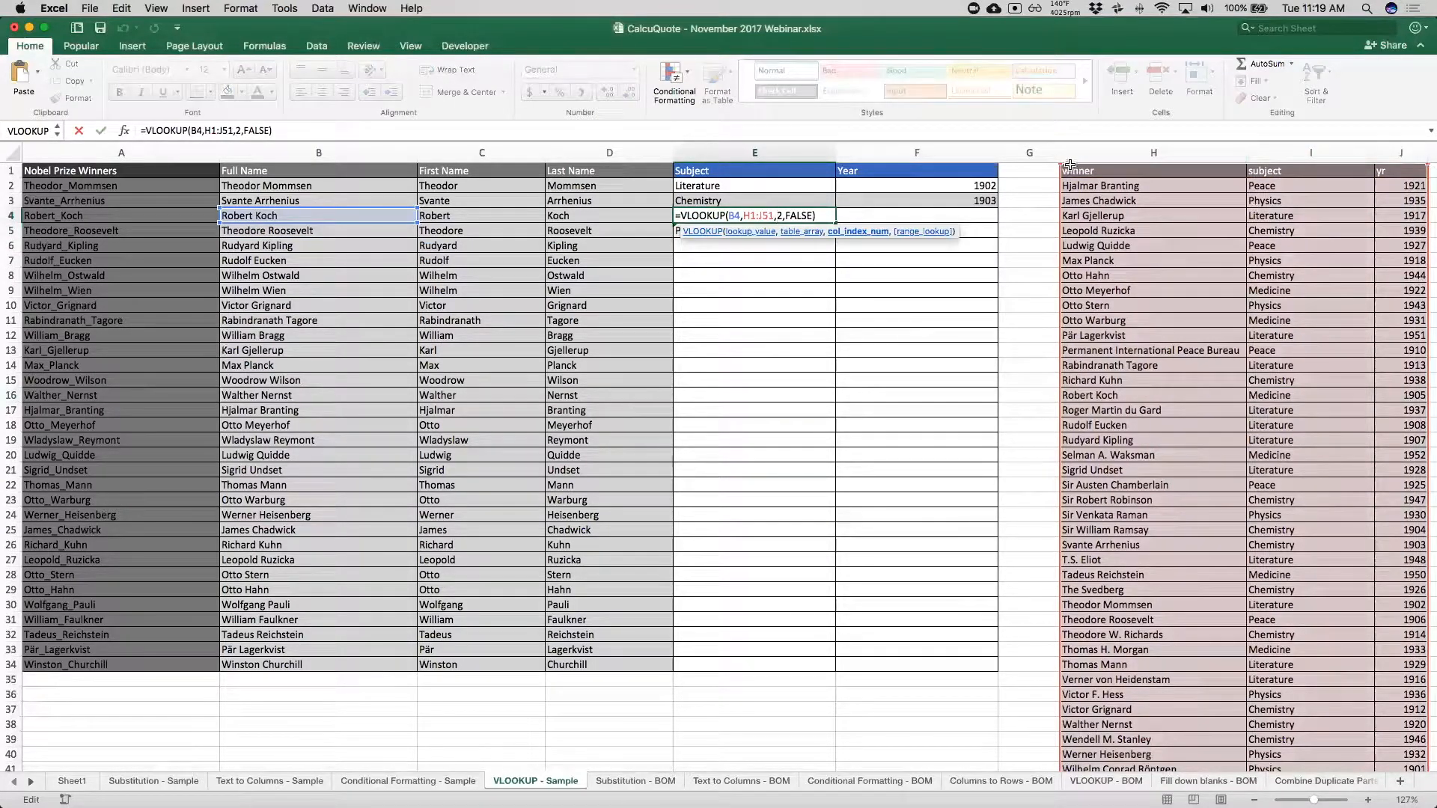
scroll(777, 215, "down", 9)
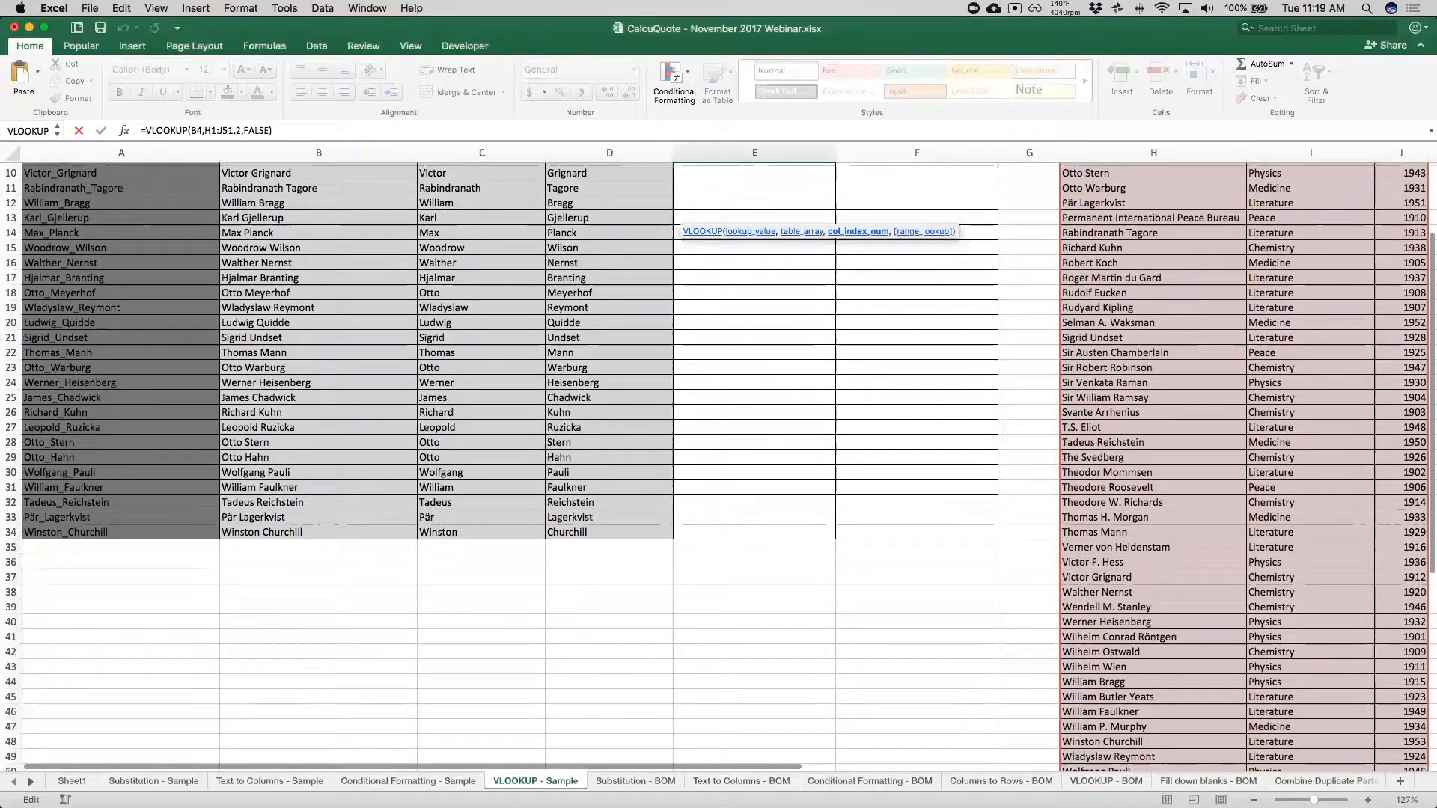
scroll(777, 216, "down", 4)
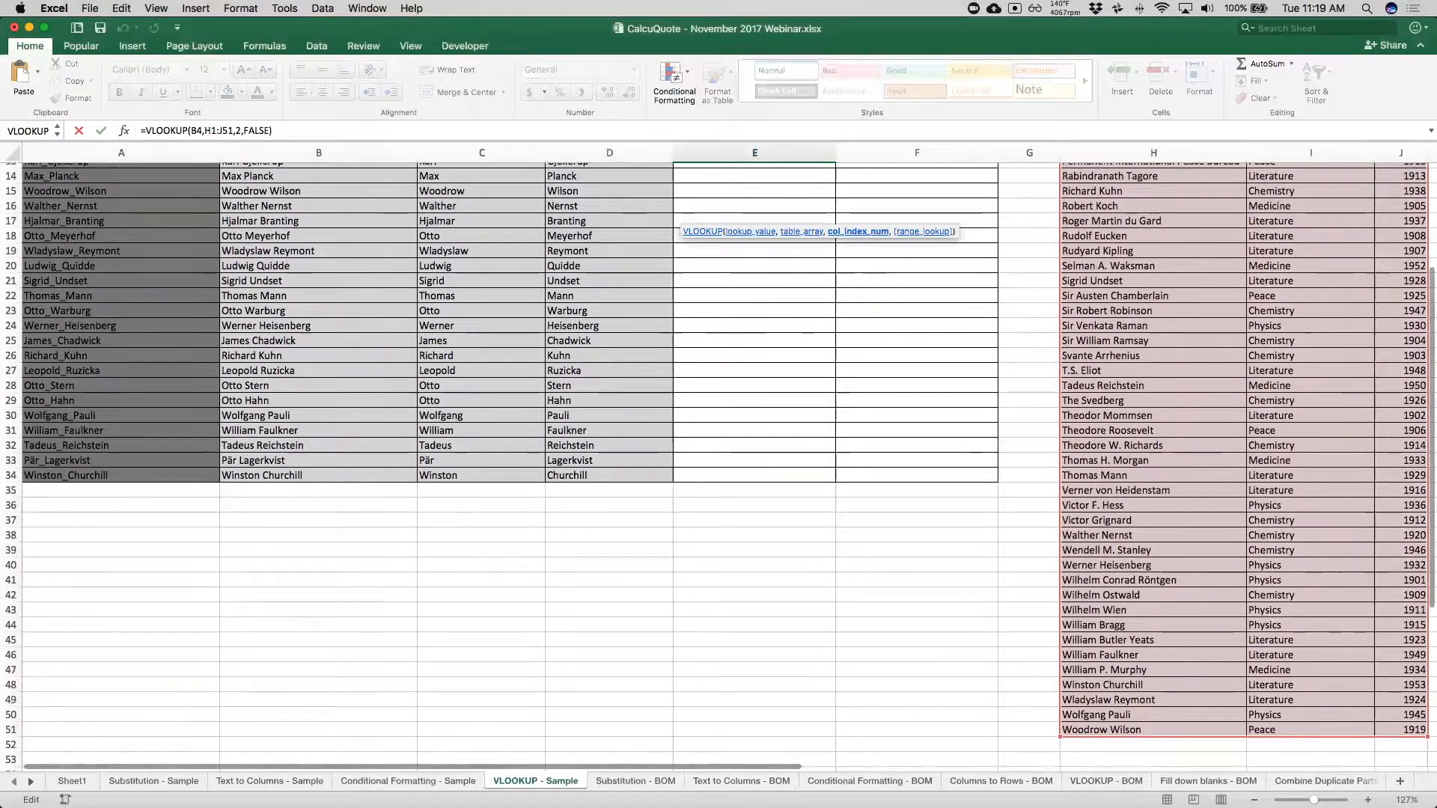
scroll(777, 216, "up", 5)
scroll(950, 368, "up", 2)
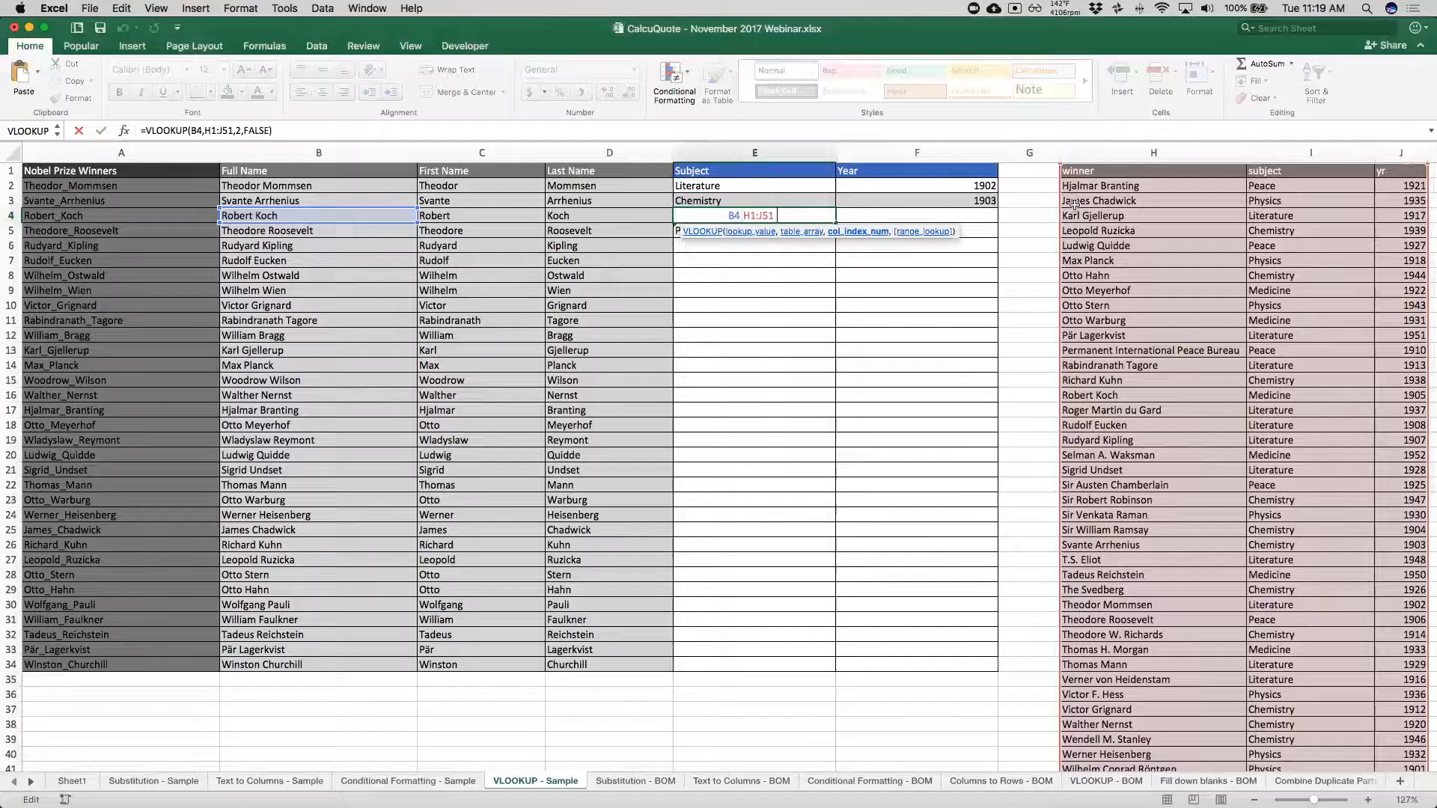
Lock the column of the lookup value in E4's formula by changing it to $B4.
left_click(744, 217)
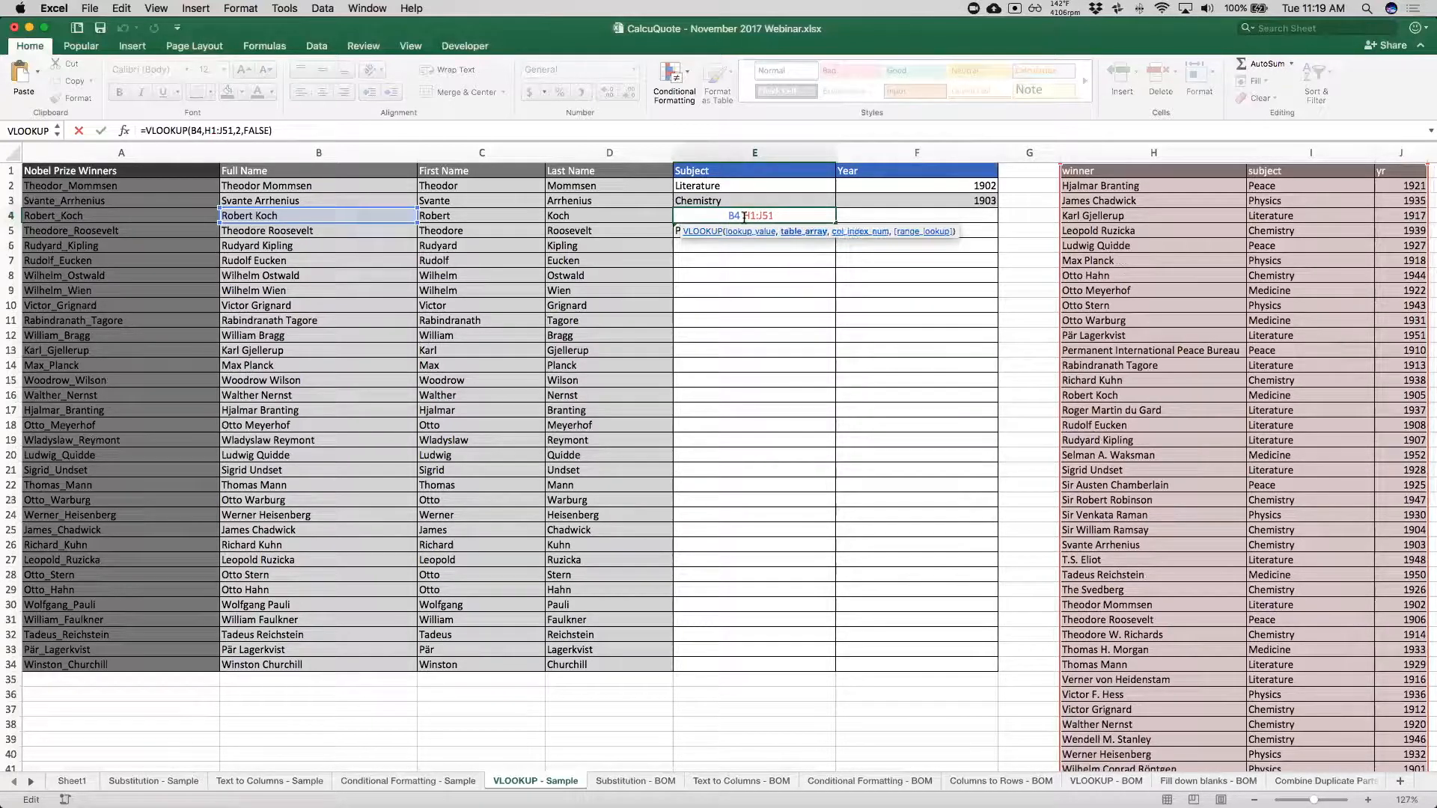
left_click(192, 130)
type("$")
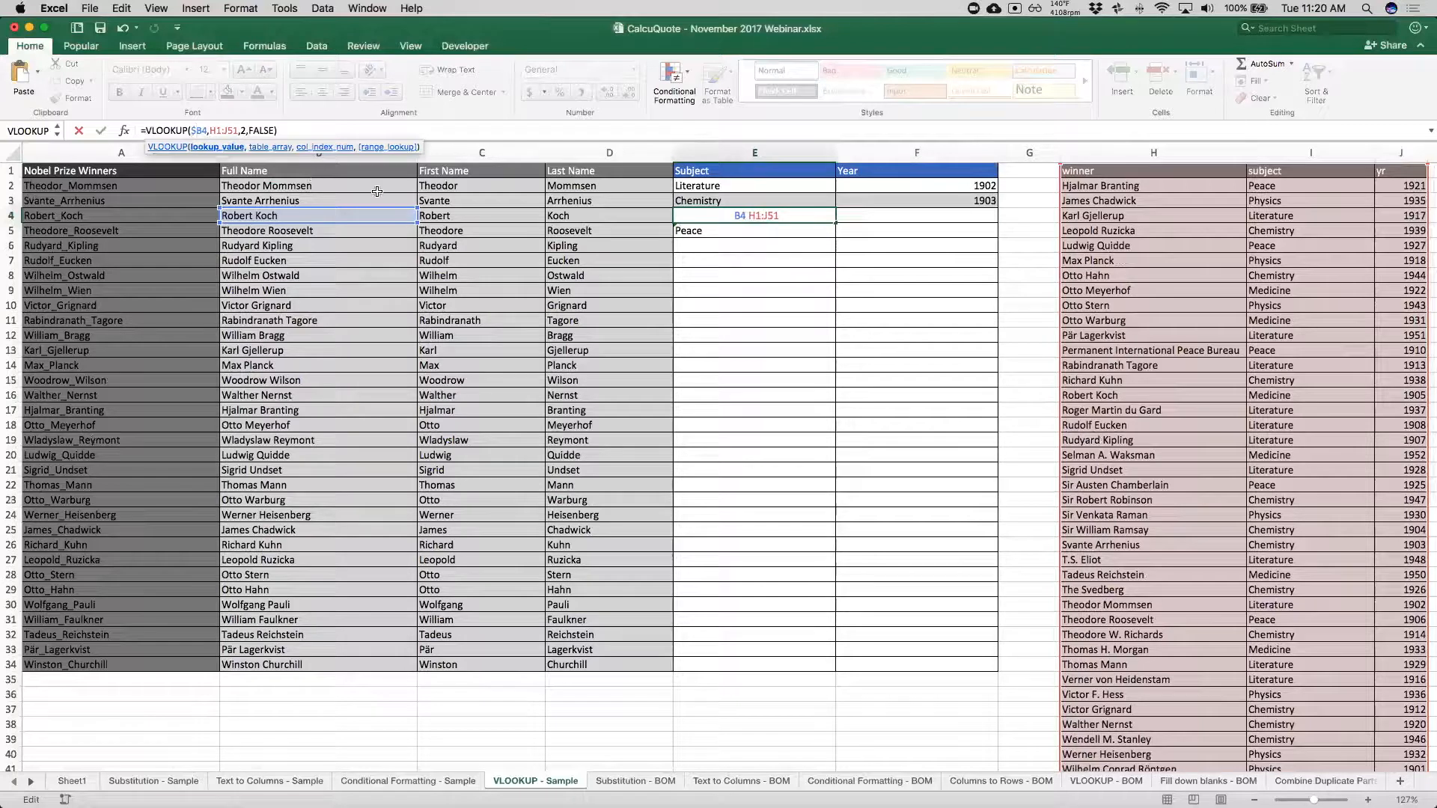
key("ctrl+Return")
Copy the VLOOKUP formula from E4 into F4 and inspect the cell references in the copy.
key("super+c")
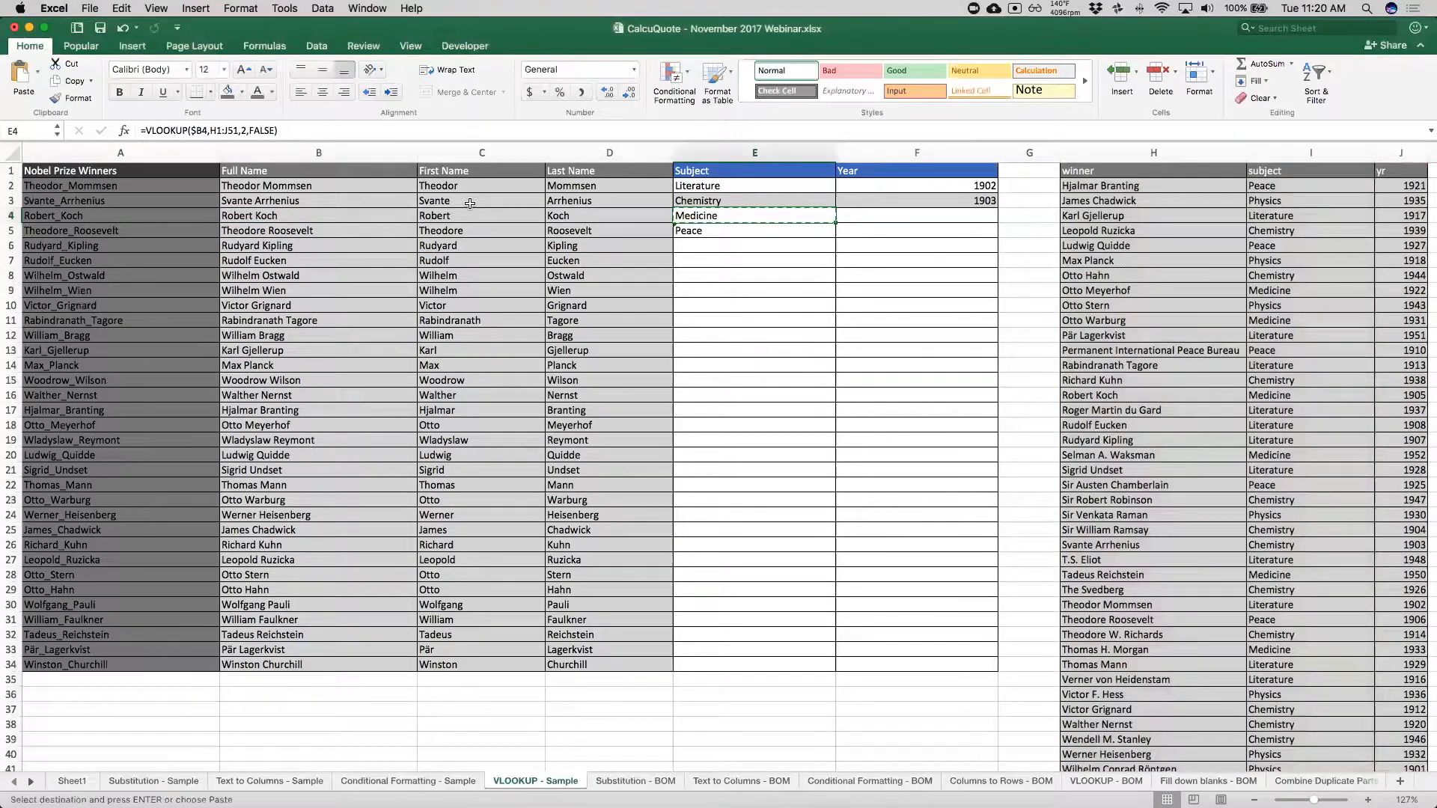
key("Right")
key("super+v")
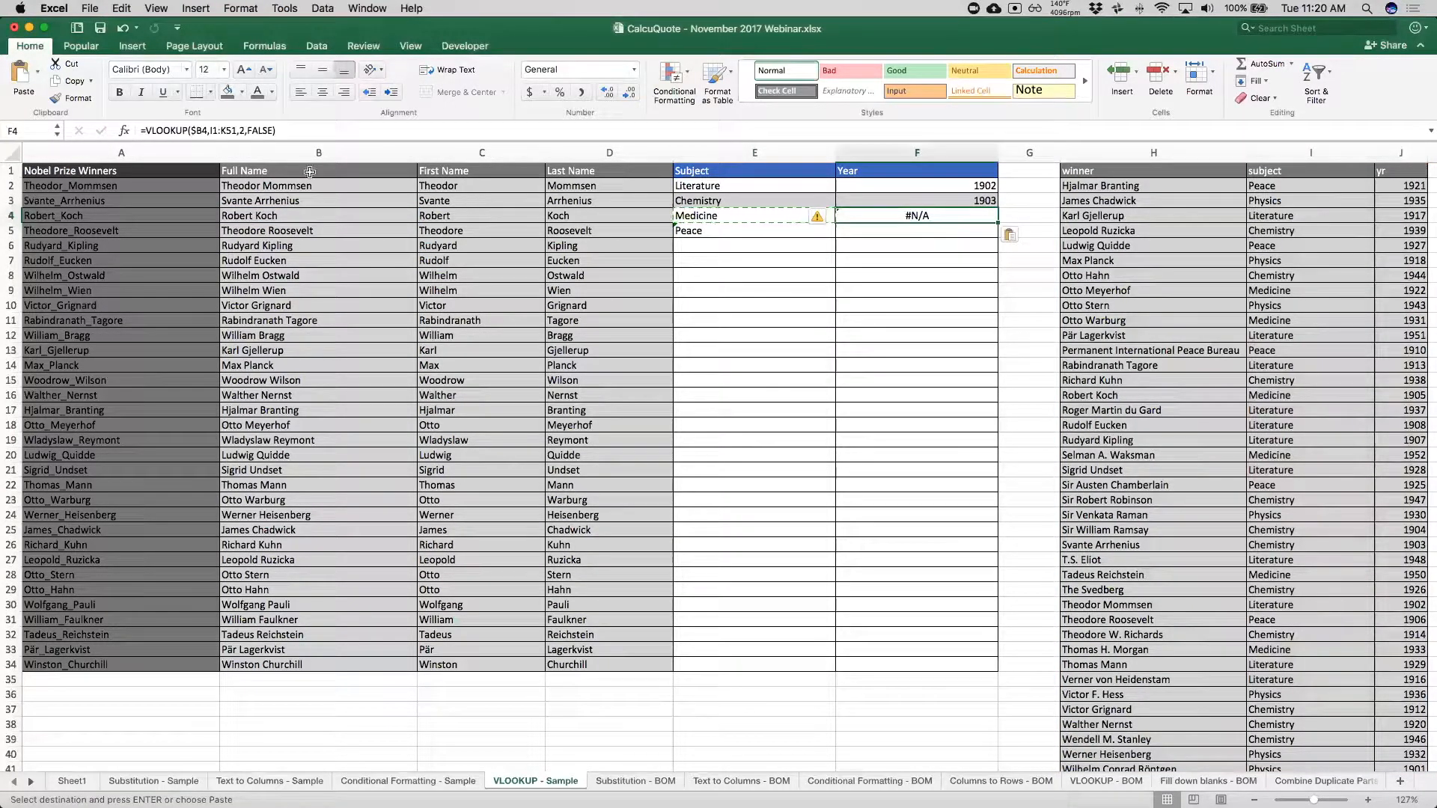
left_click(297, 129)
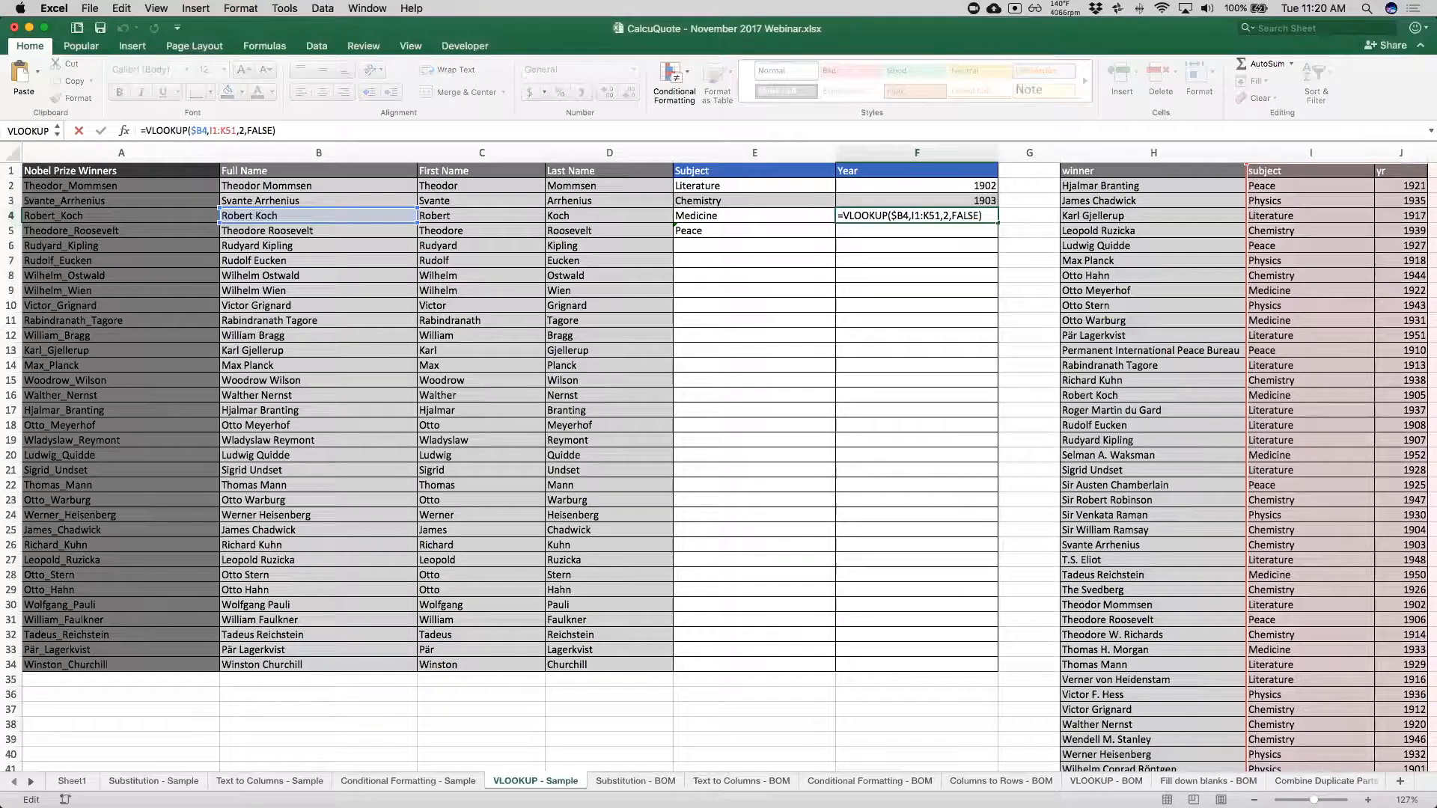
left_click(736, 212)
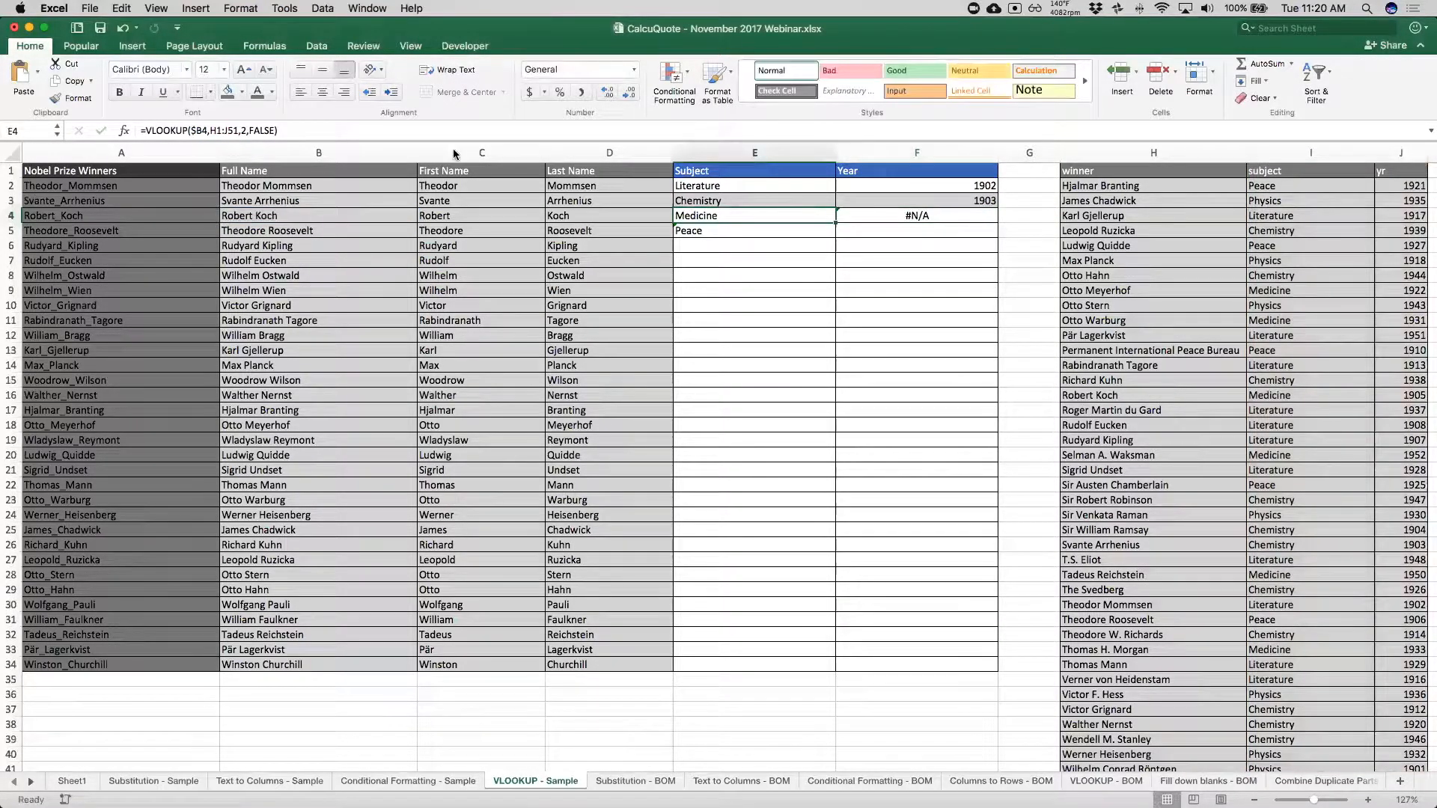
Lock the columns of the table range in E4's VLOOKUP formula by changing it to $H1:$J51.
left_click(211, 131)
type("$B4,$")
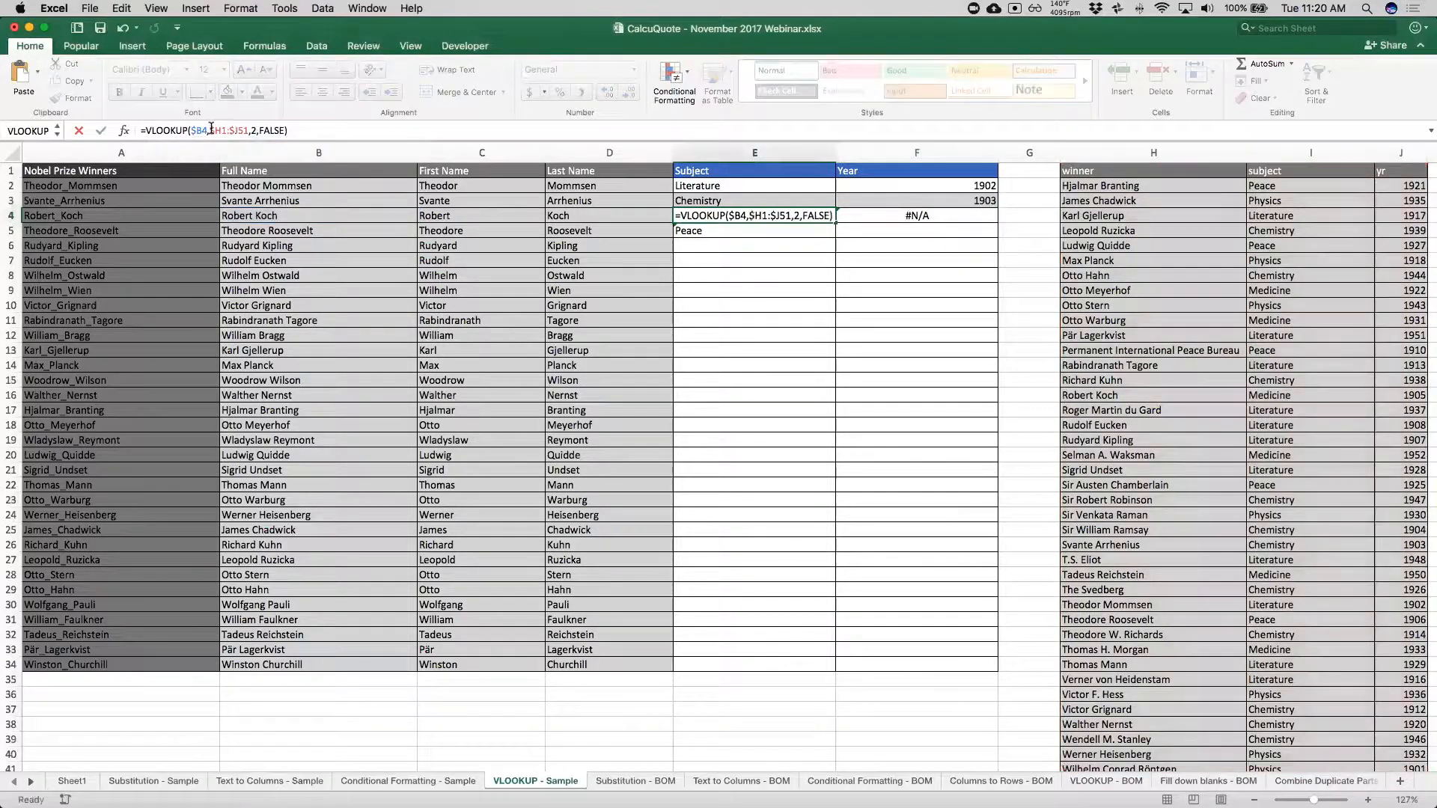
key("Return")
Copy the VLOOKUP formula from E4 into F4 and inspect which cells the copy references.
key("Up")
key("super+c")
key("Right")
key("super+v")
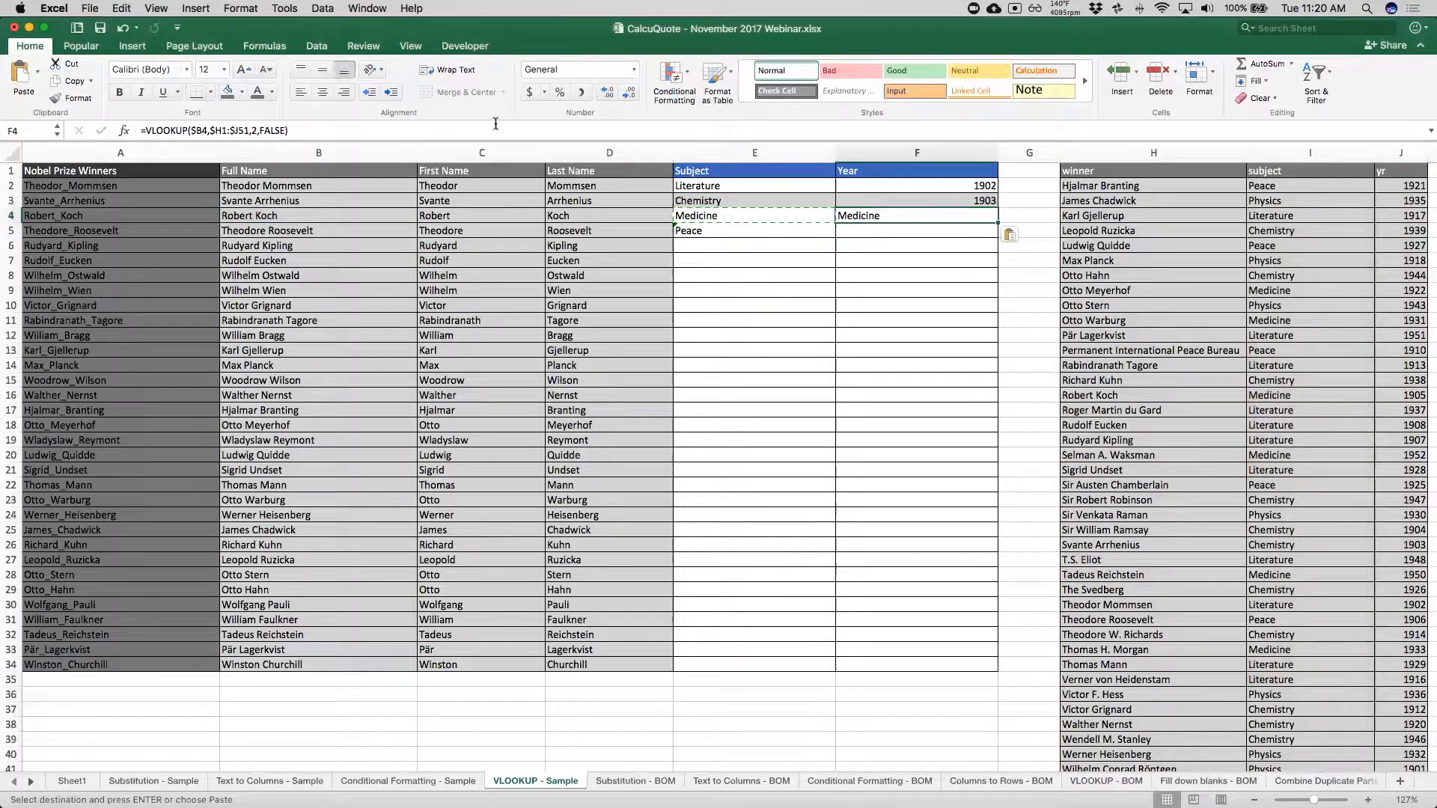
left_click(820, 129)
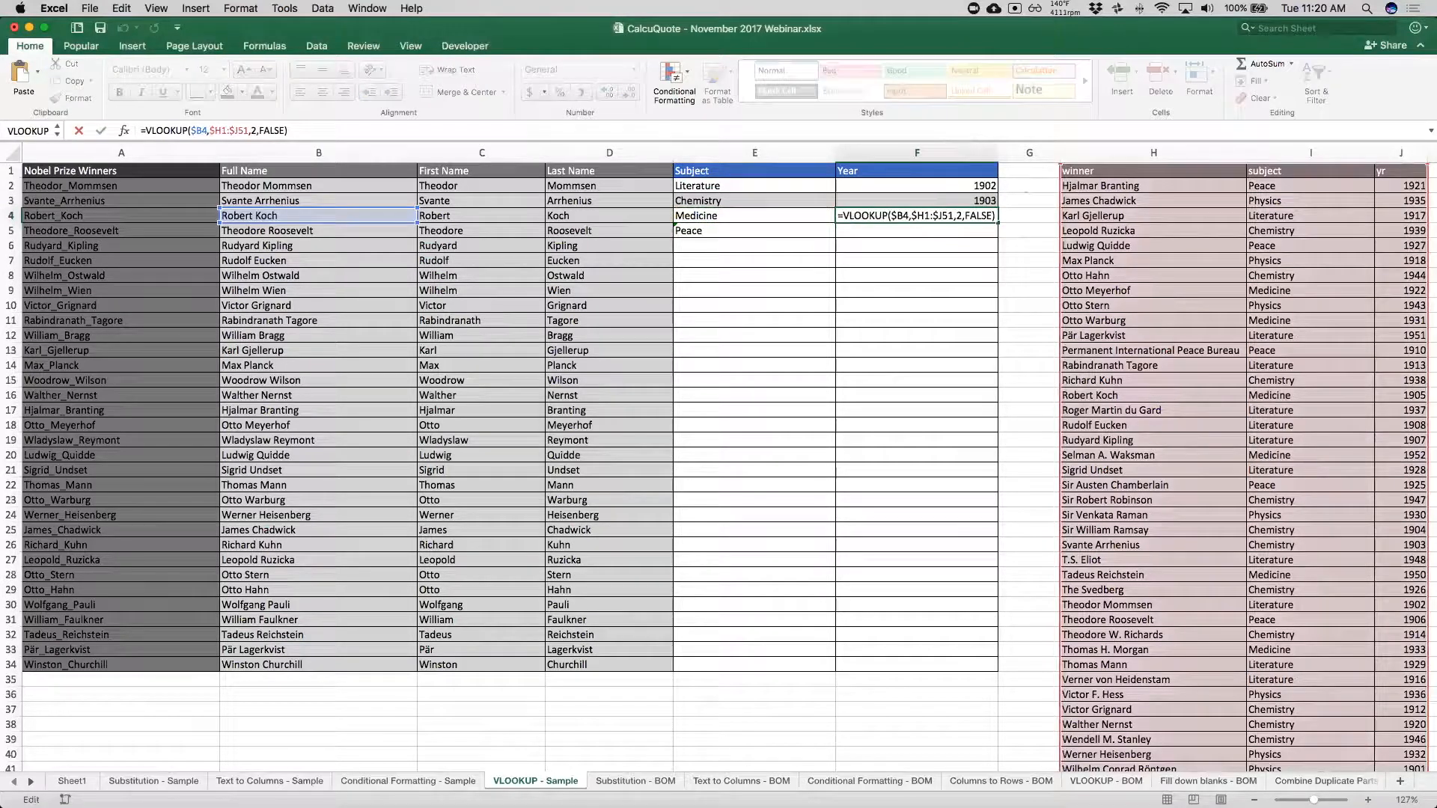
key("Escape")
Copy the VLOOKUP formula from E4 into E6, E7 and E8 of the Subject column.
left_click(819, 213)
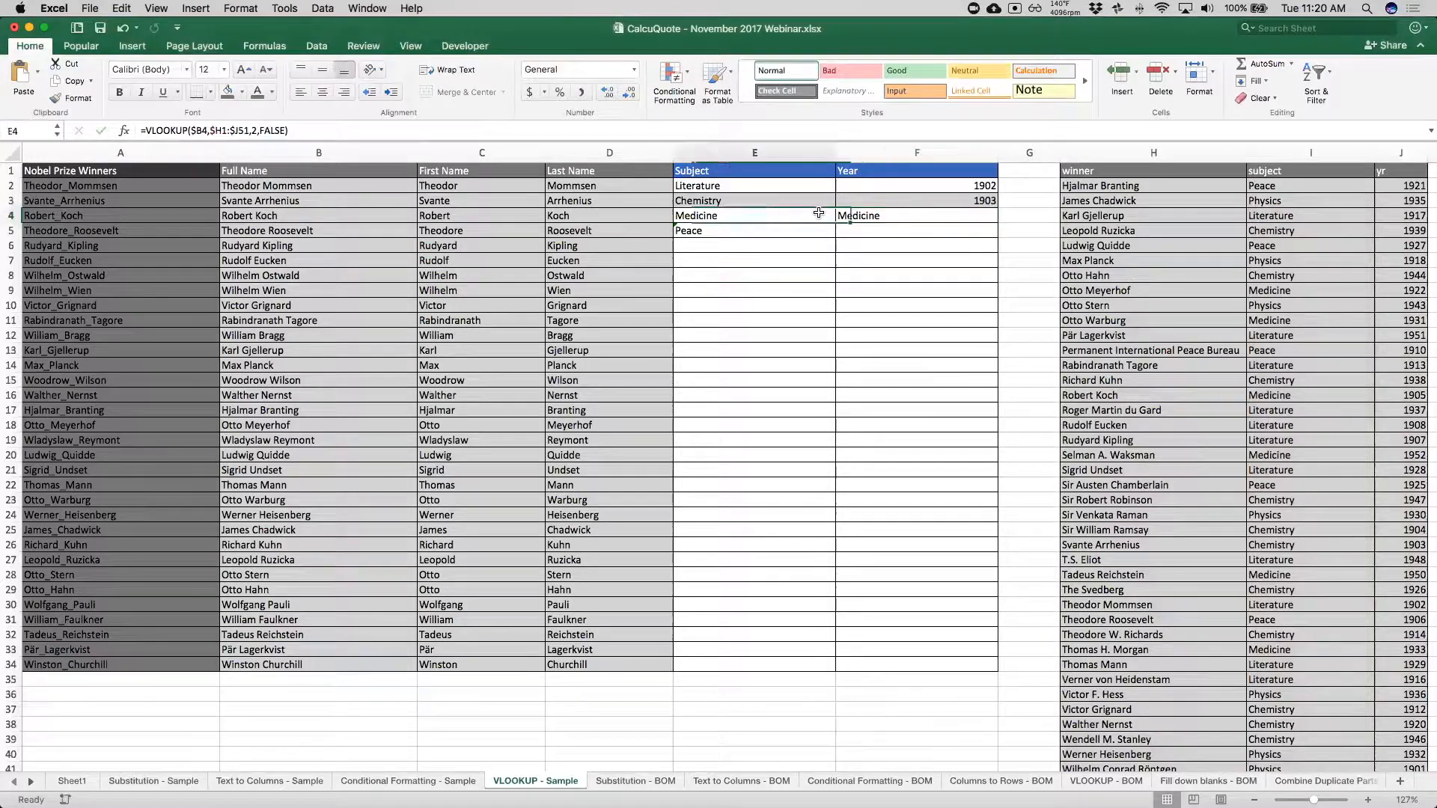
key("ctrl+c")
key("Down")
key("Down")
key("ctrl+v")
key("Down")
key("super+v")
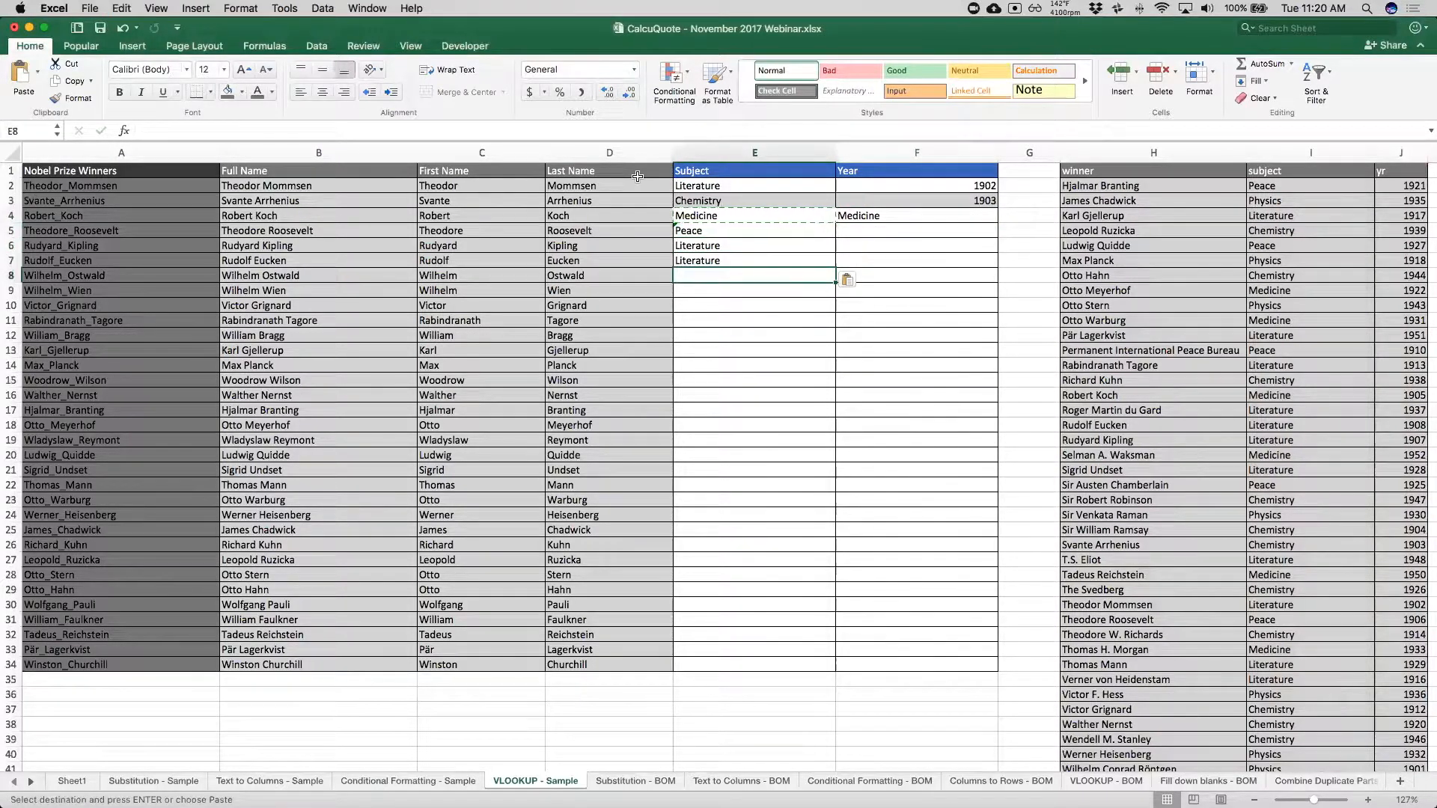
key("Down")
key("super+v")
Examine the VLOOKUP formulas in E6 and E4, comparing the rows their table ranges cover.
key("super+Down")
key("super+Up")
scroll(637, 177, "up", 3)
double_click(740, 246)
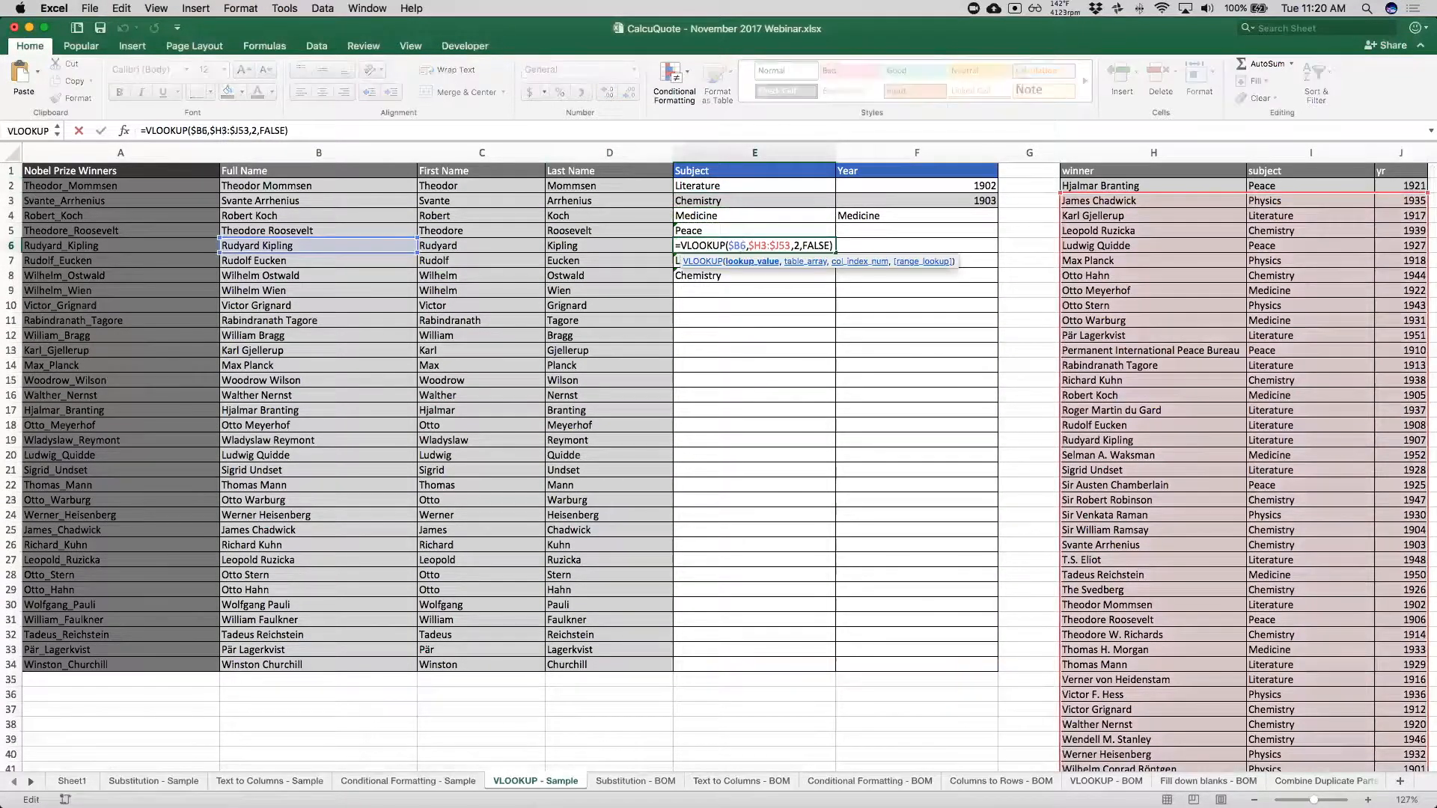
key("Escape")
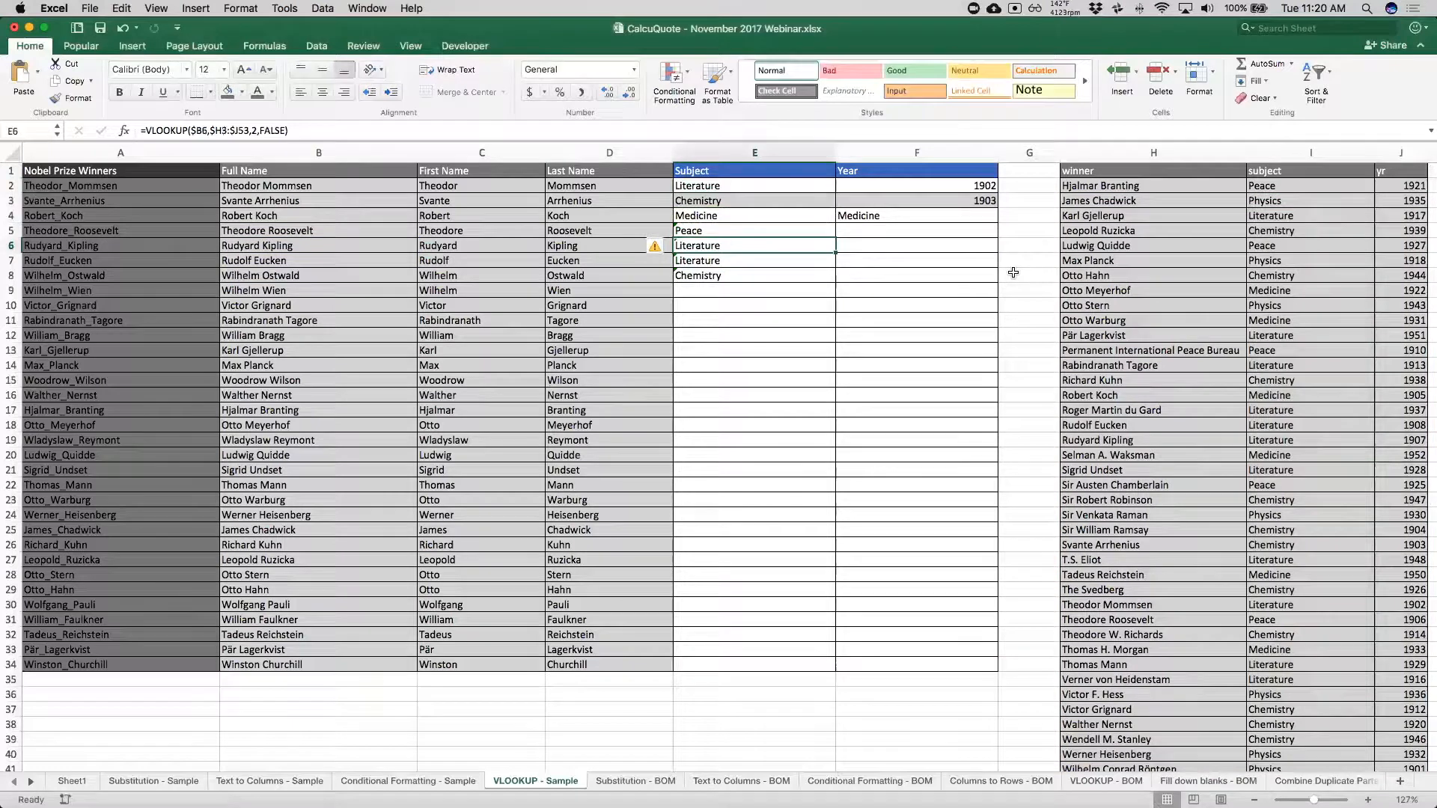
key("Up")
key("Up")
key("F2")
key("Escape")
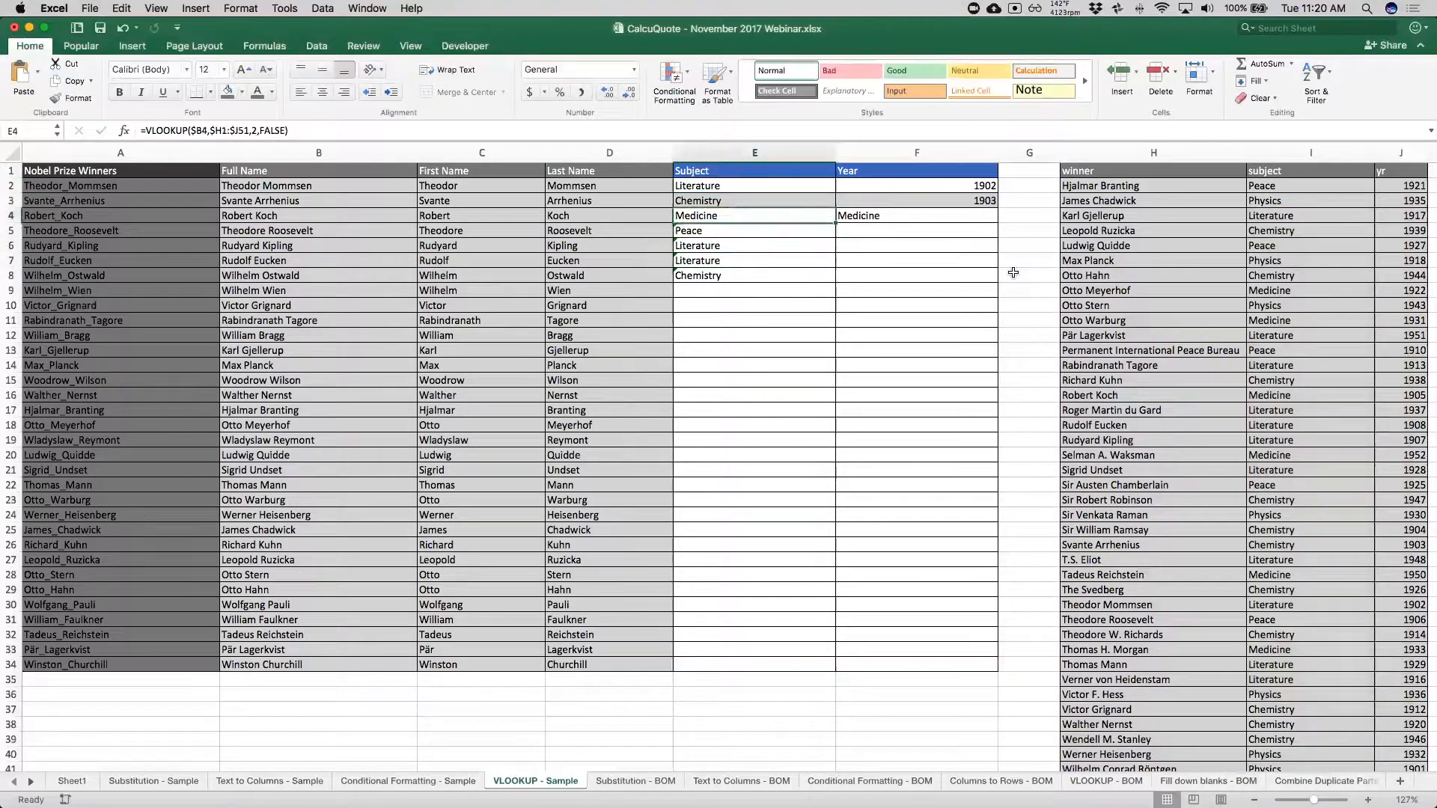
Lock the rows of the table range in E4's formula too, making it $H$1:$J$51.
left_click(222, 130)
type("$H")
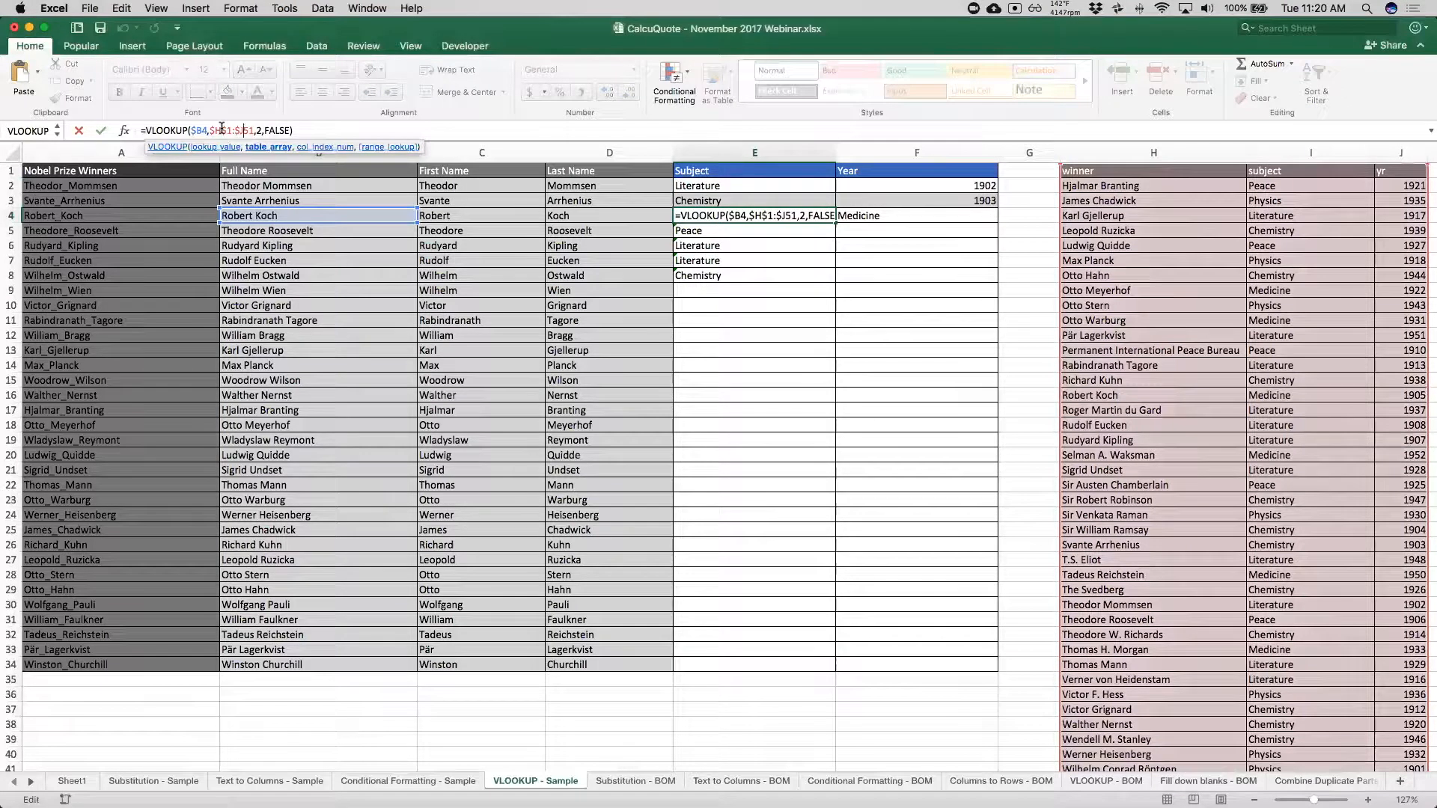
type("$")
key("Return")
Copy E4's formula over E4:E8 and inspect the table range in E8's copy.
key("super+c")
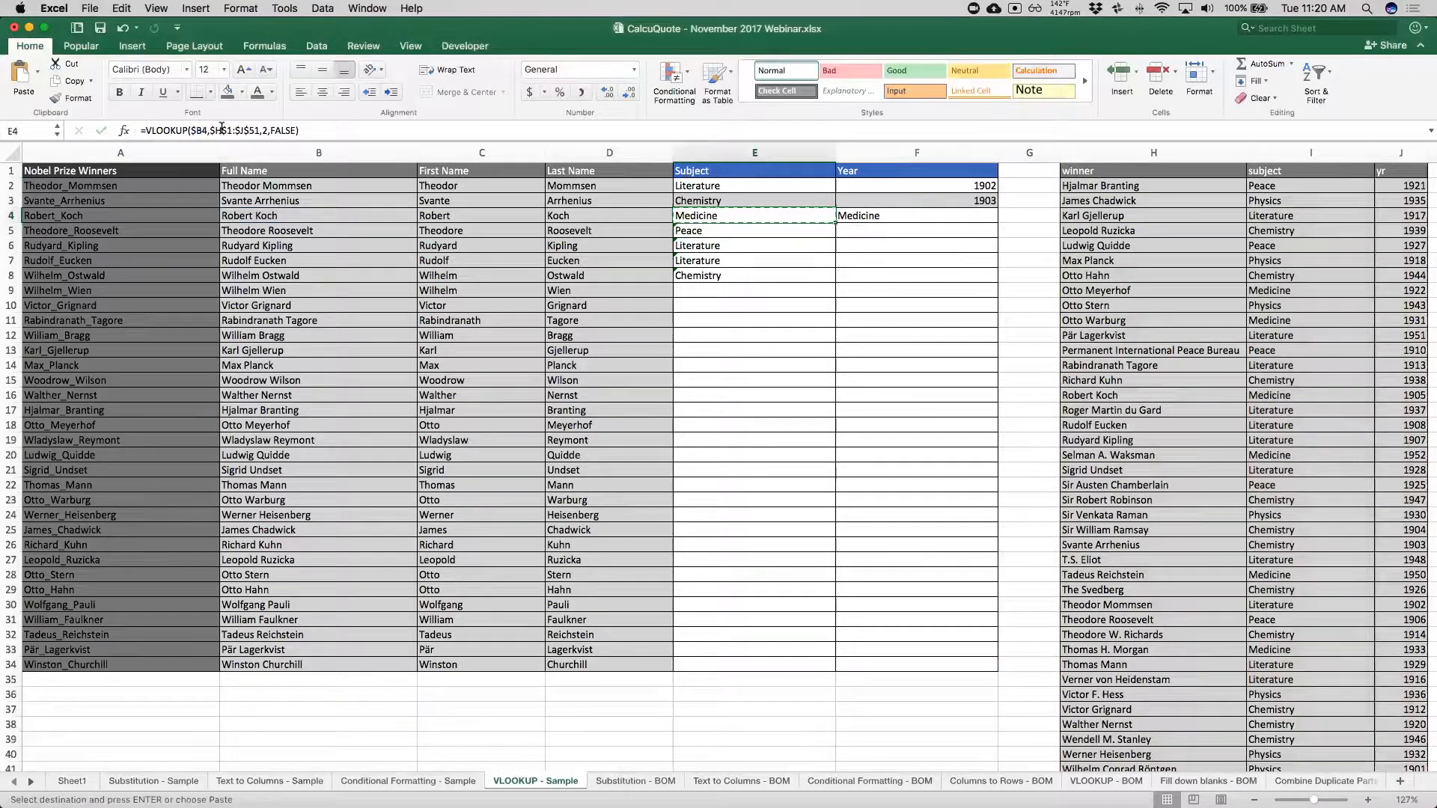
left_click_drag(719, 216, 724, 277)
key("super+v")
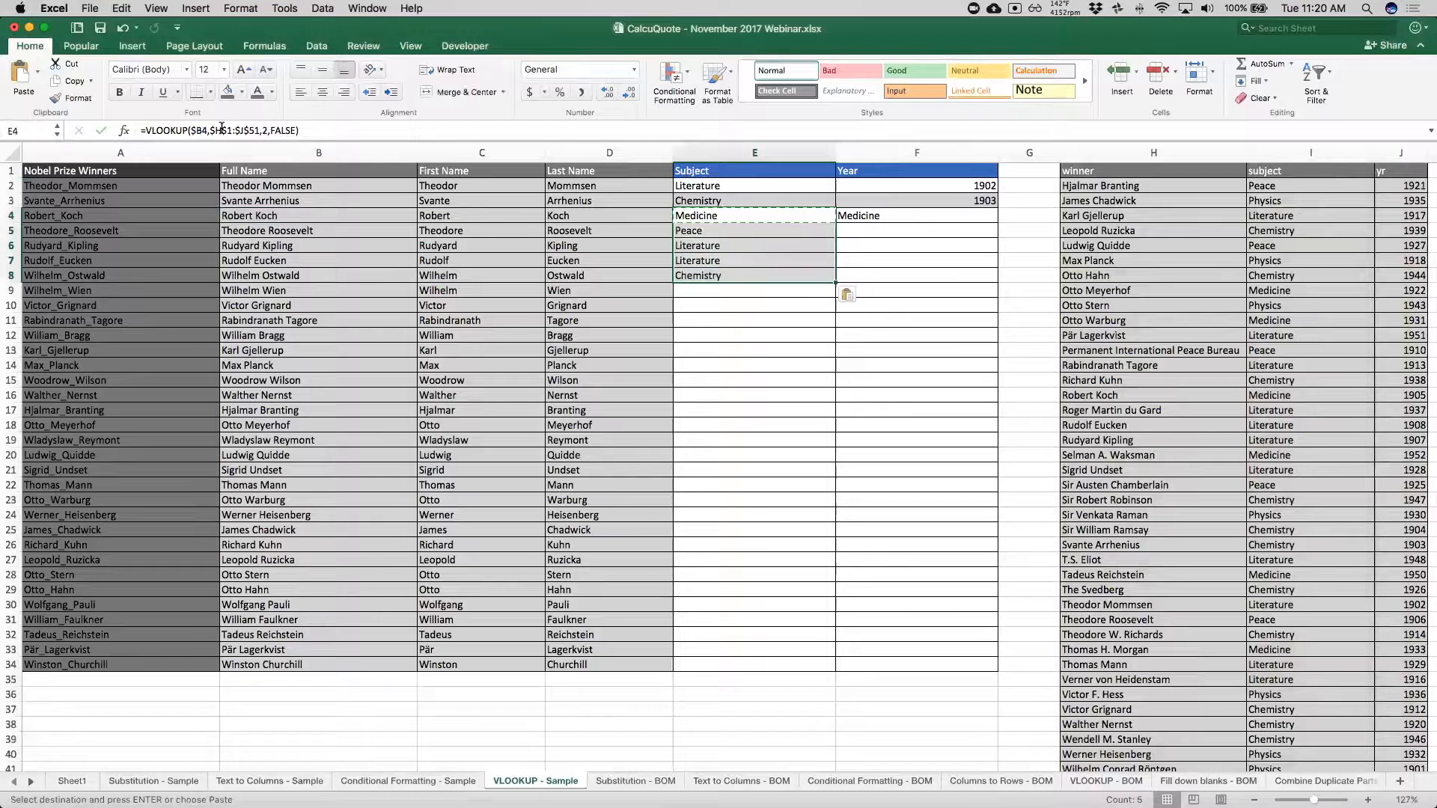
double_click(724, 276)
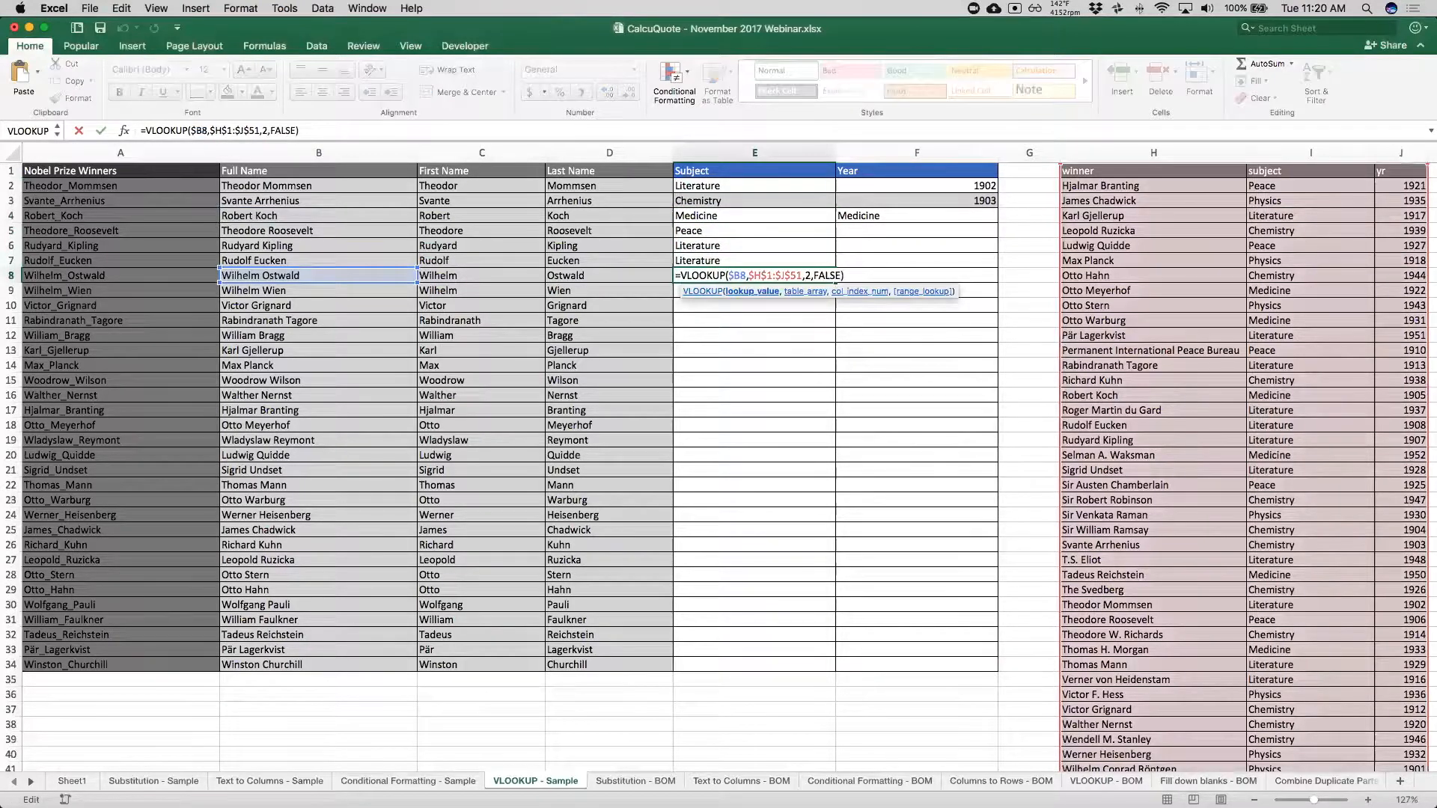
key("Return")
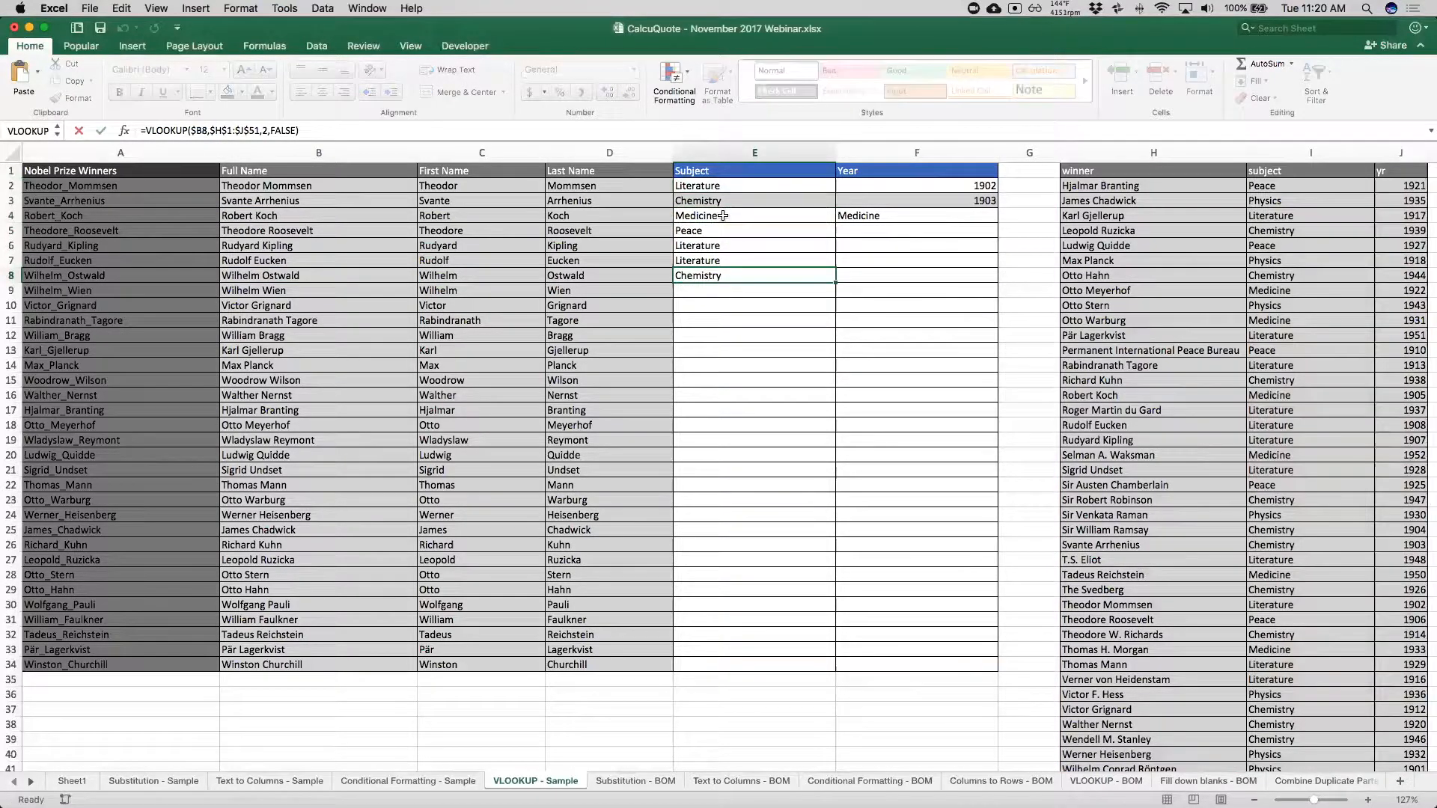
Copy E4's VLOOKUP formula across the Subject and Year columns through row 34, then check the copy in E6.
left_click(723, 215)
key("super+c")
left_click(940, 662, "shift")
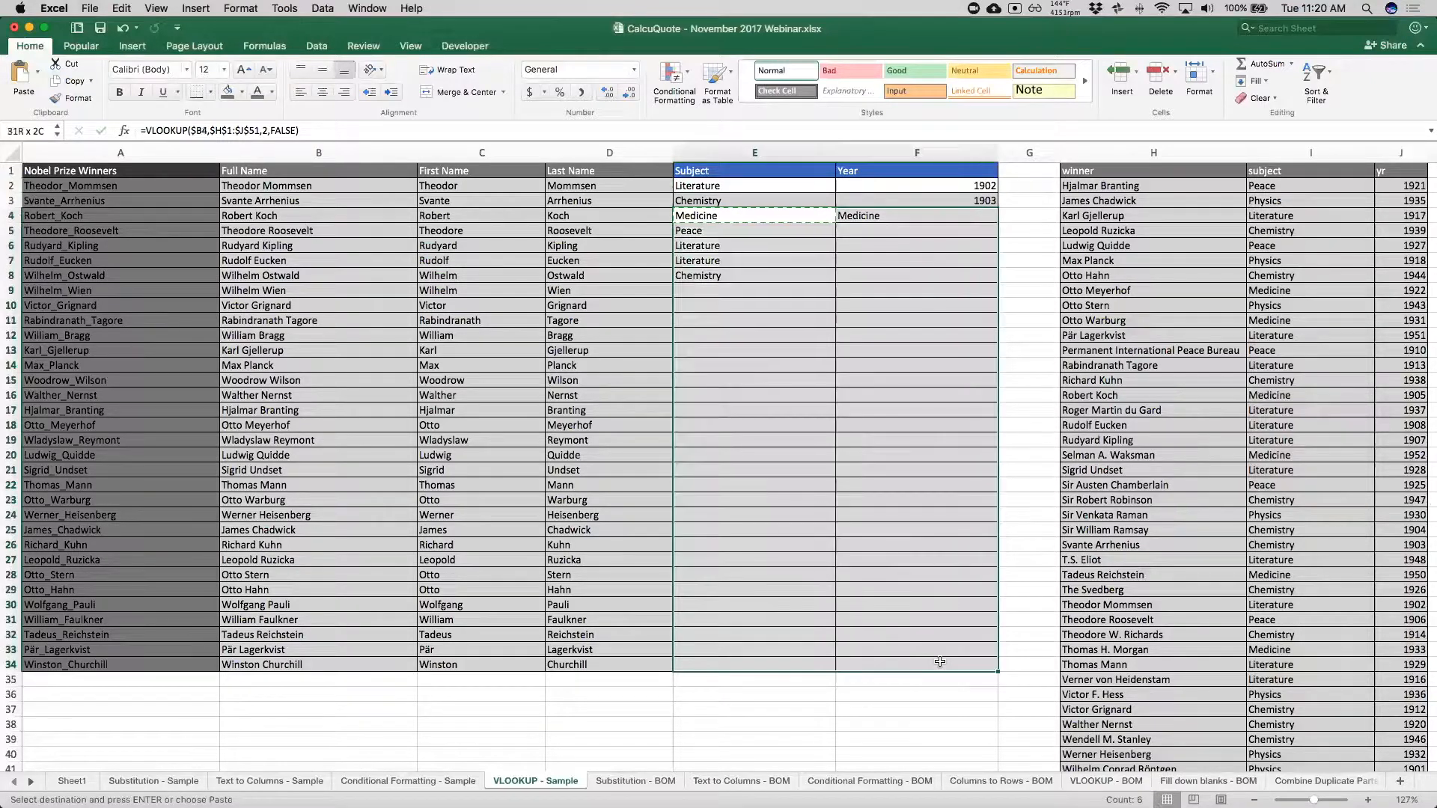
key("super+v")
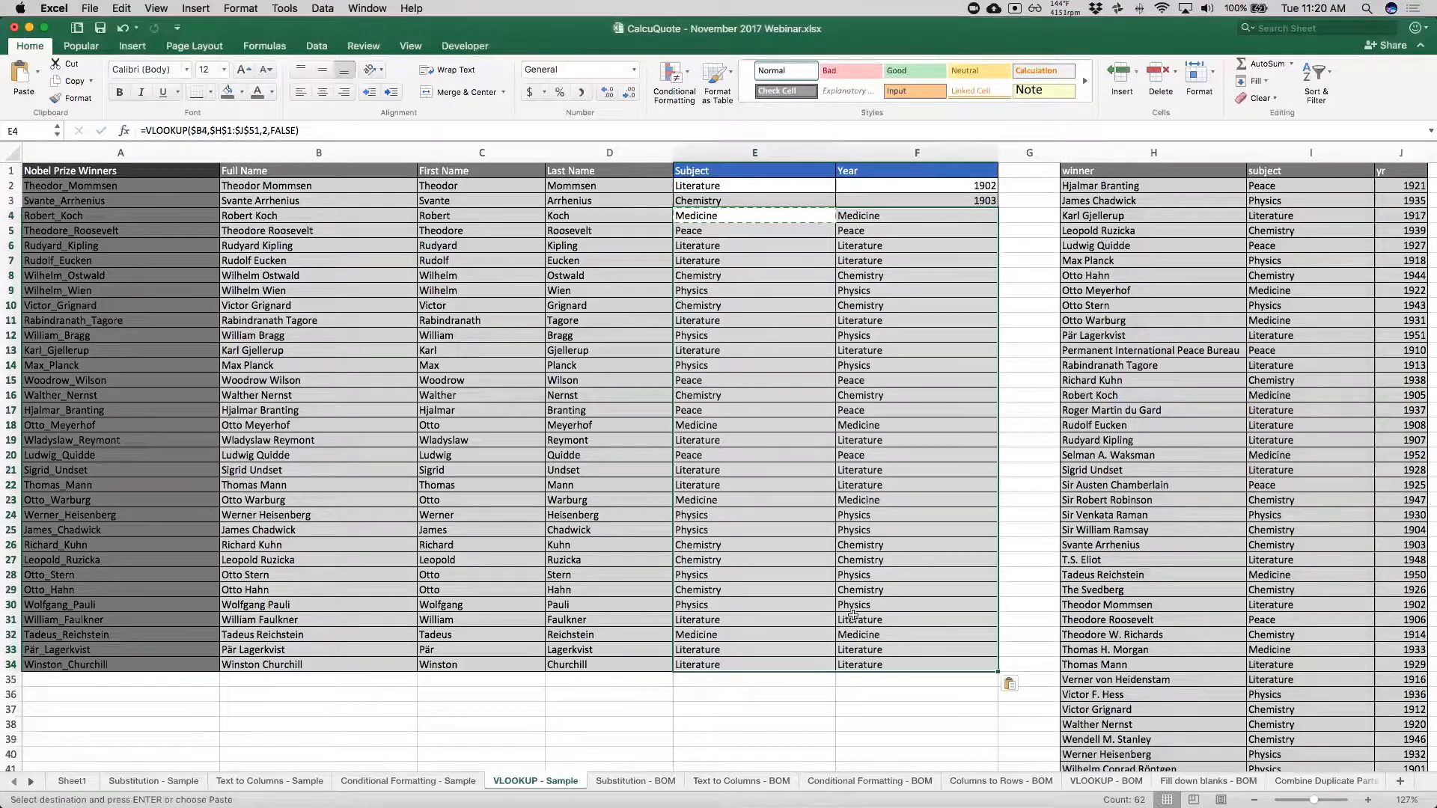
left_click(776, 241)
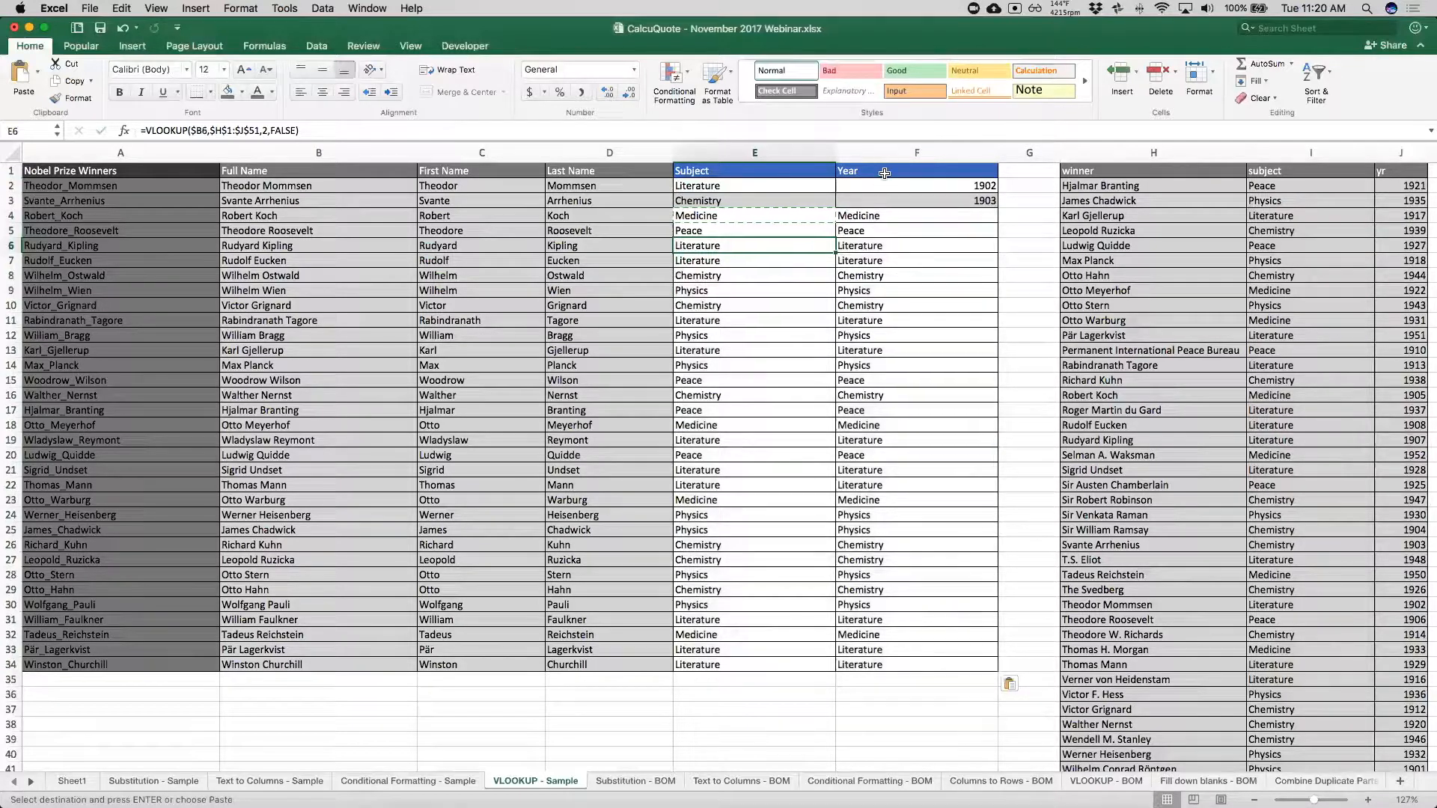
Change the column index number in F4's VLOOKUP formula to 3 to return the year.
left_click(890, 218)
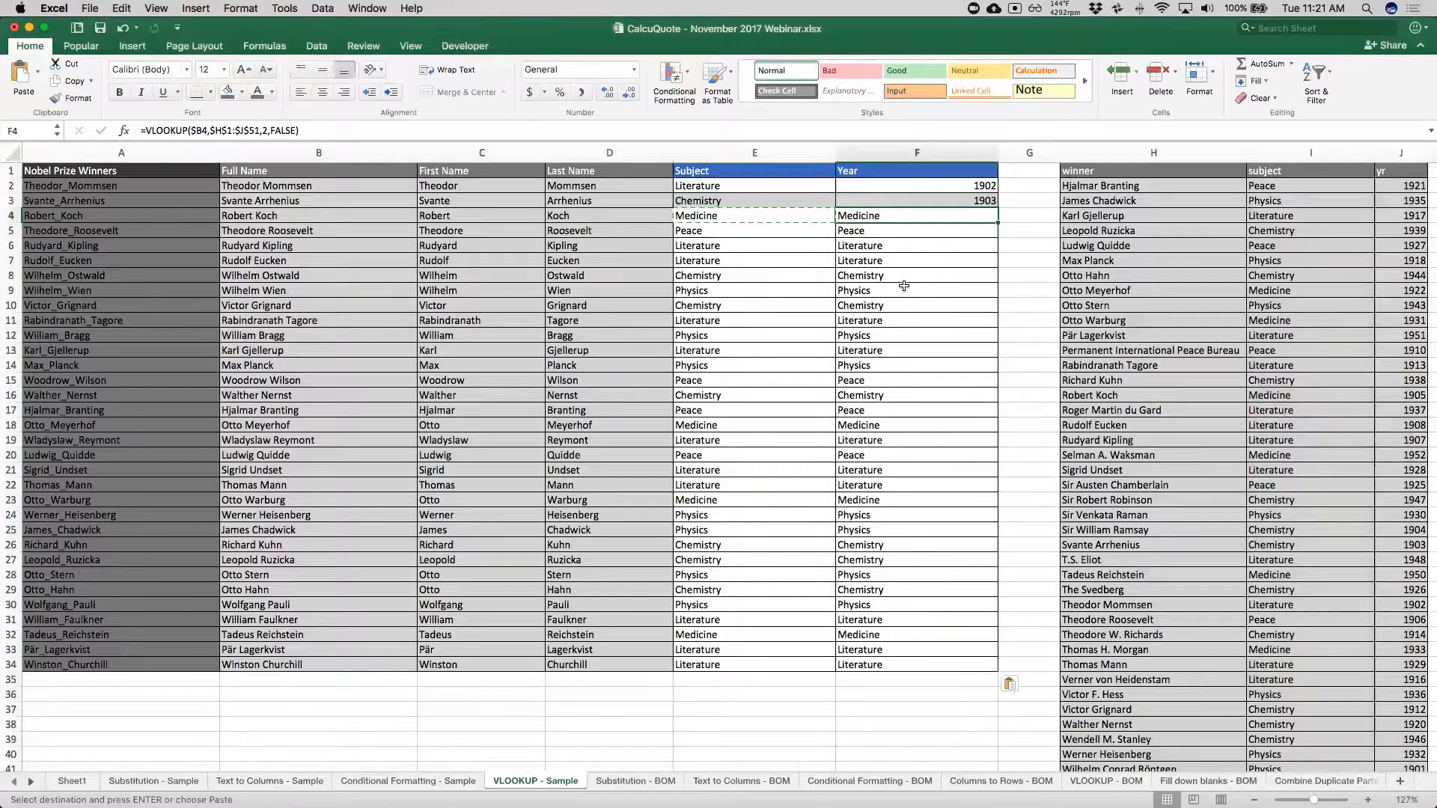
left_click(266, 130)
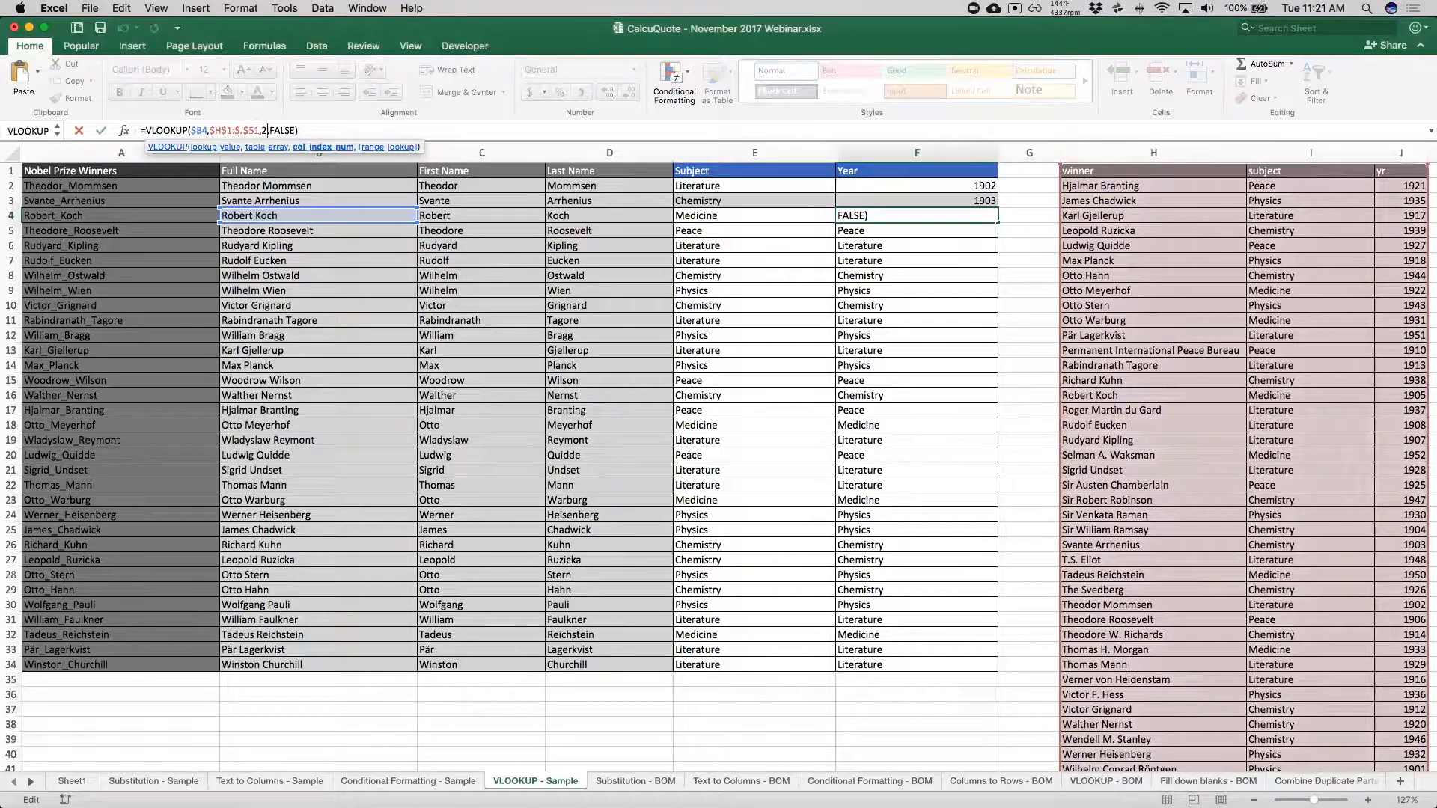
double_click(265, 130)
type("3")
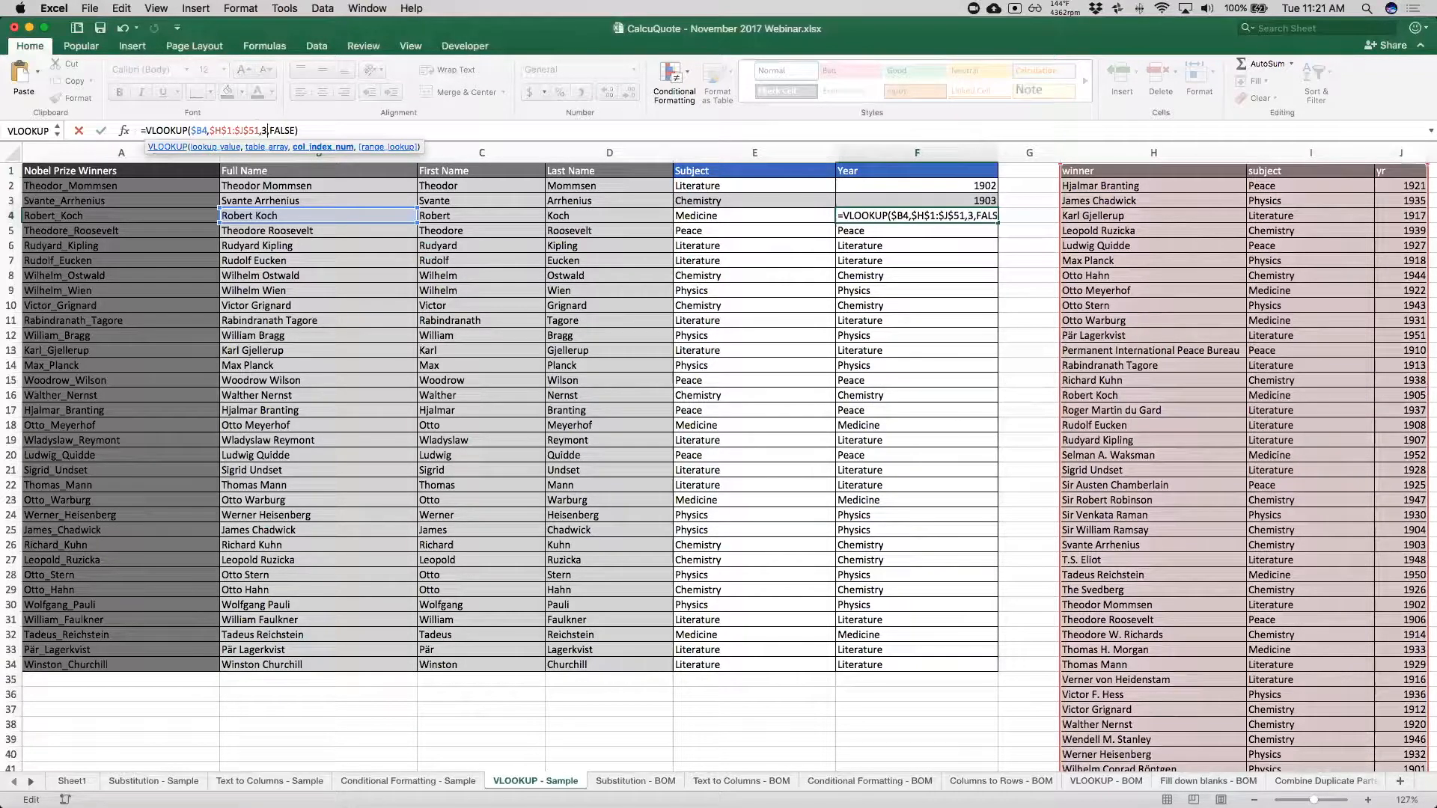
key("Return")
Copy F4's formula down the Year column to row 34.
key("Up")
key("super+c")
key("super+shift+Down")
key("super+v")
key("Up")
key("Left")
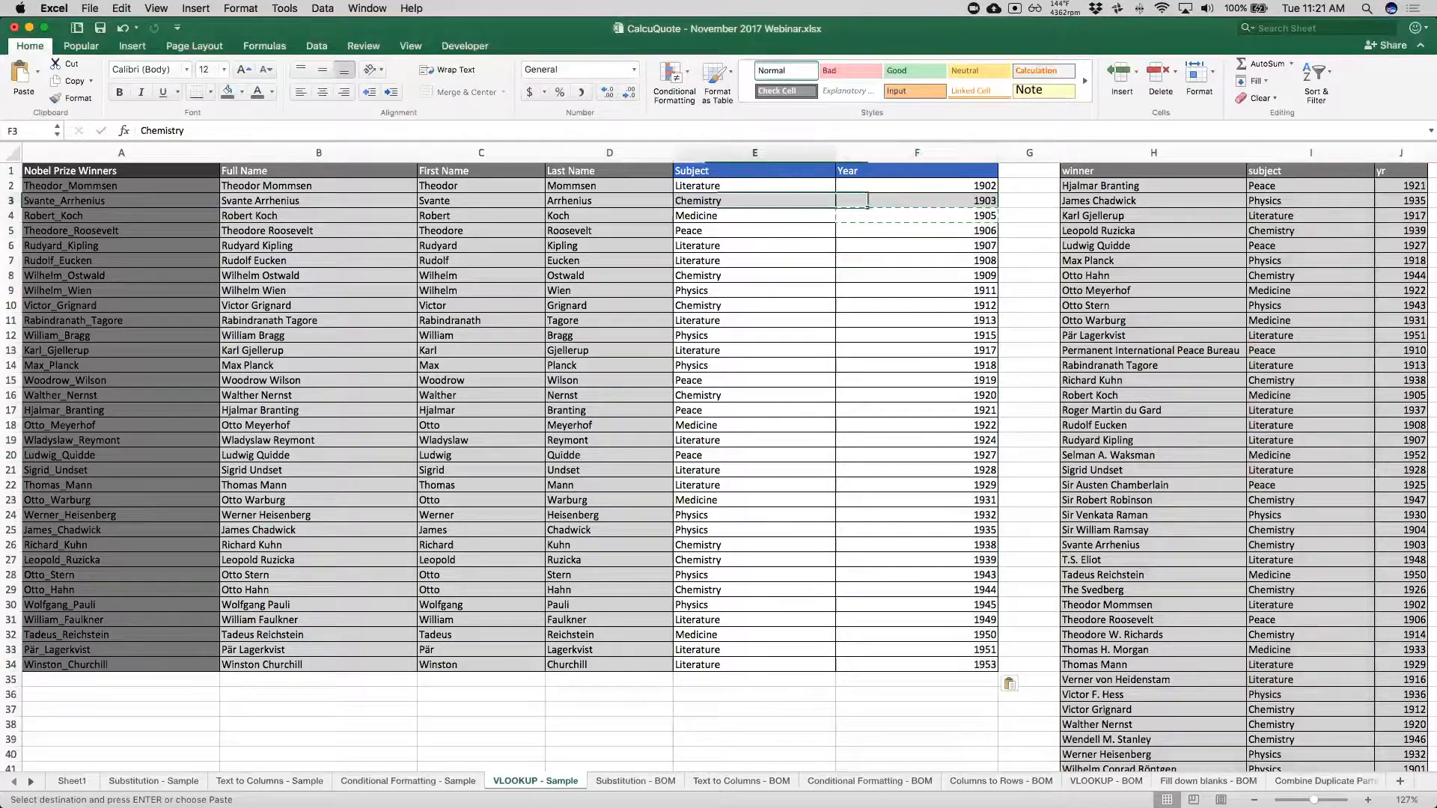